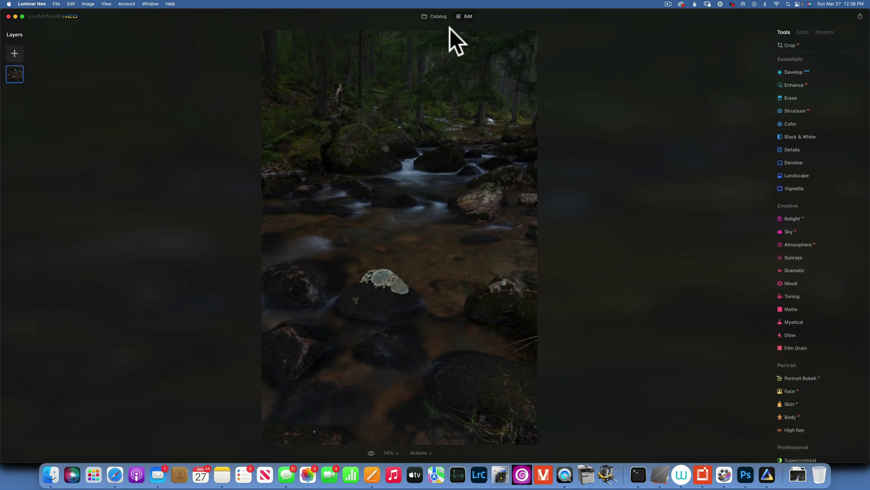
- Open the forest stream photo from the Catalog in the Edit workspace
click(436, 16)
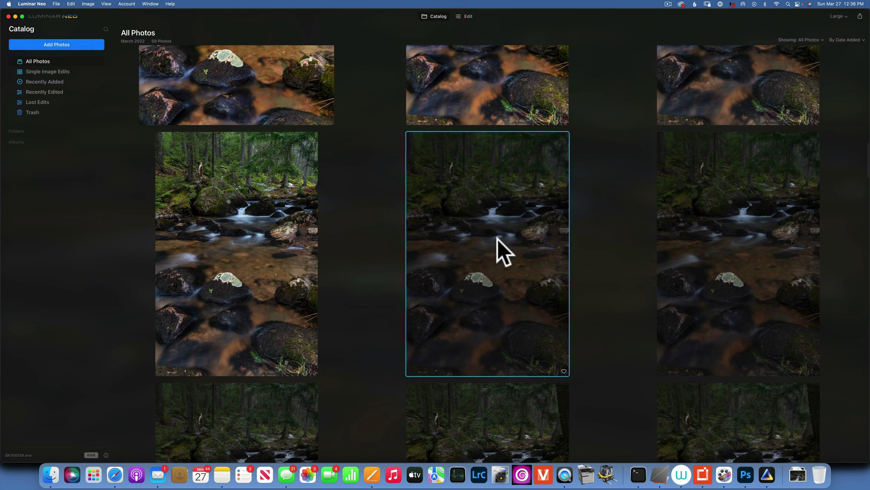
double_click(496, 238)
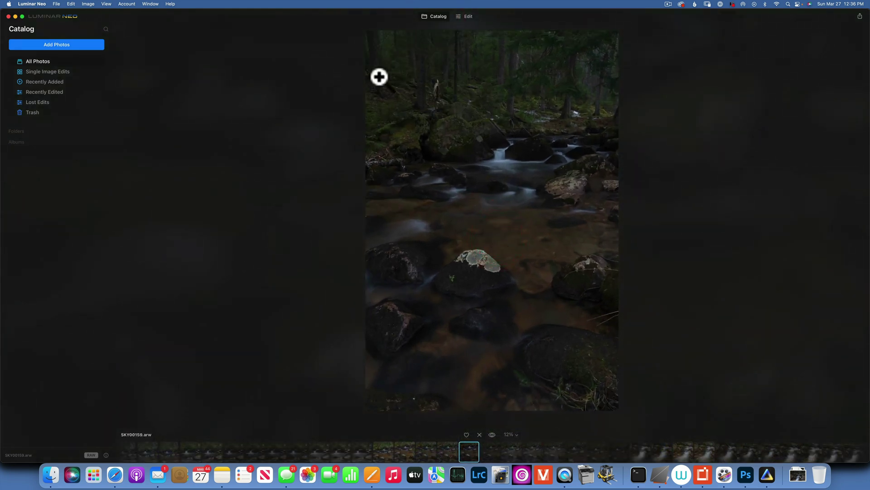
click(469, 15)
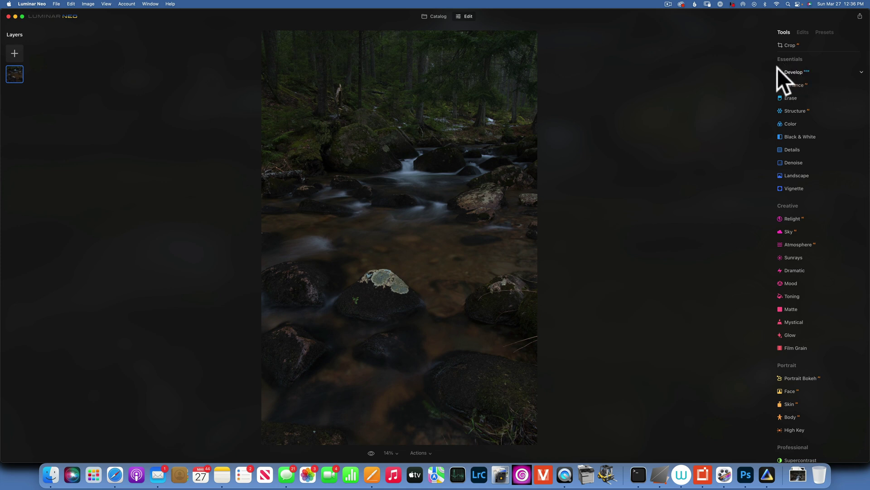
- Raise Exposure to 0.62 and add shadow and highlight points to the RGB curve
click(801, 72)
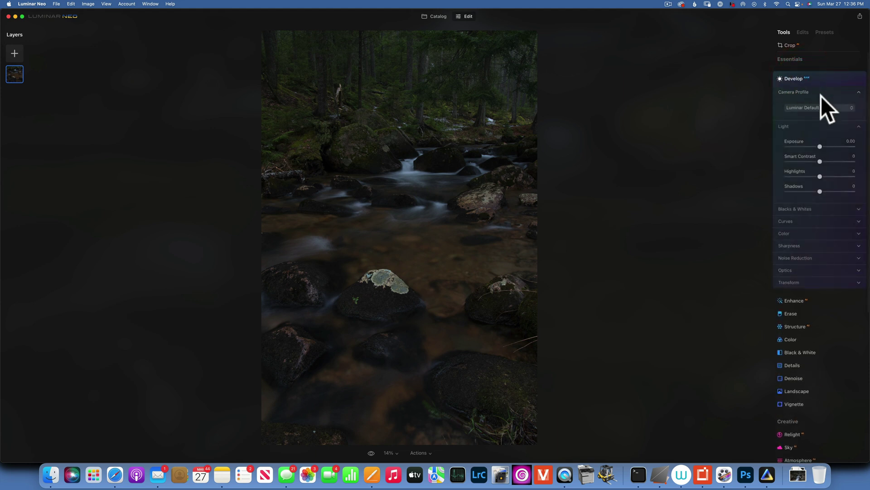
drag(822, 146, 826, 145)
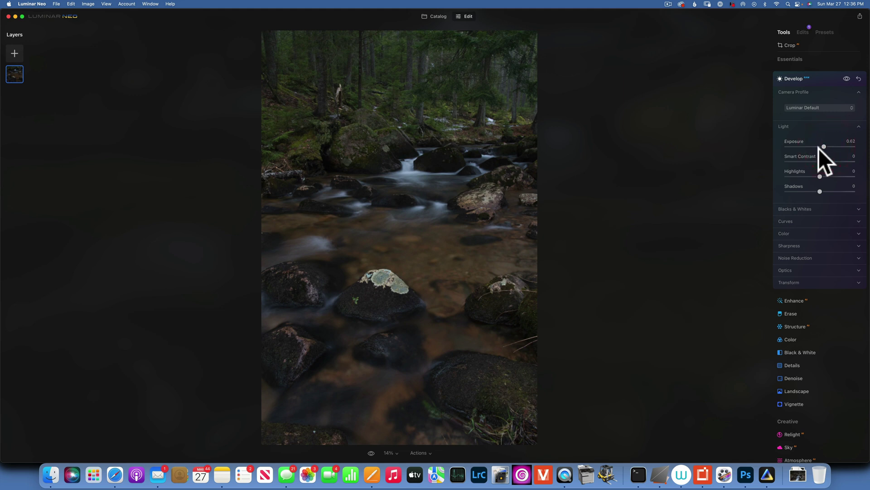
click(788, 221)
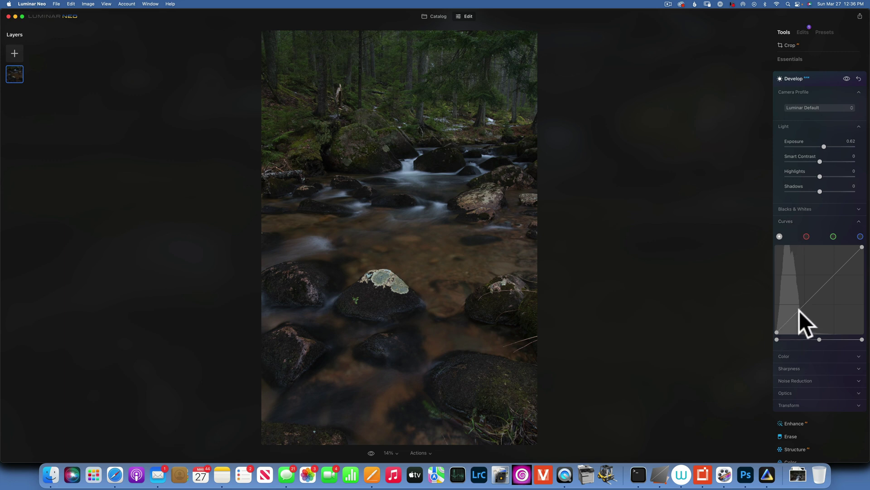
drag(798, 311, 800, 312)
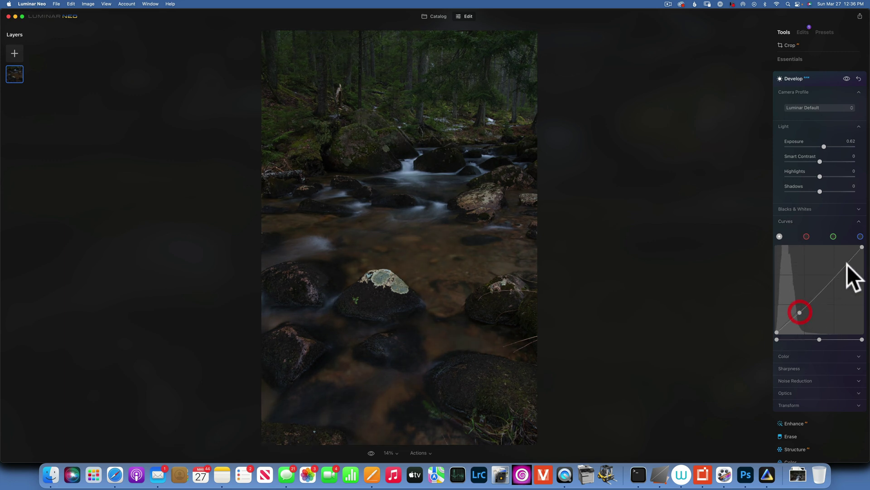
click(837, 269)
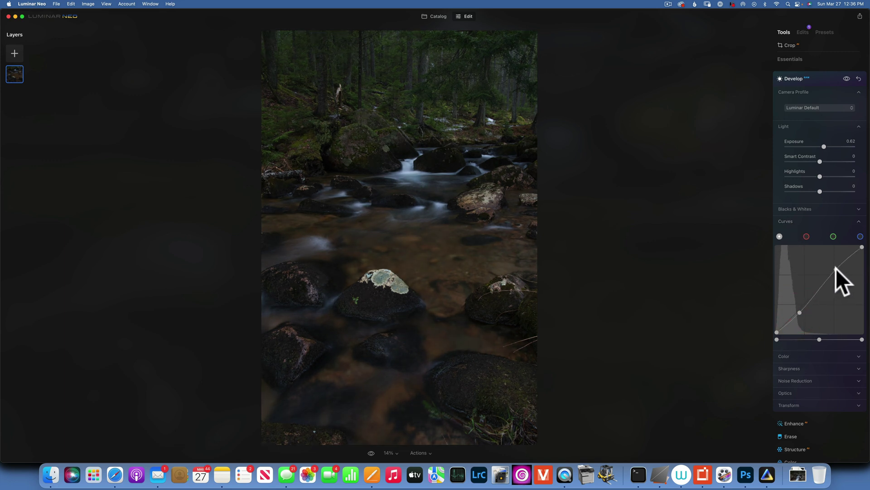
click(775, 330)
- Adjust the black and shadow points of the red, green and blue channel curves
click(807, 236)
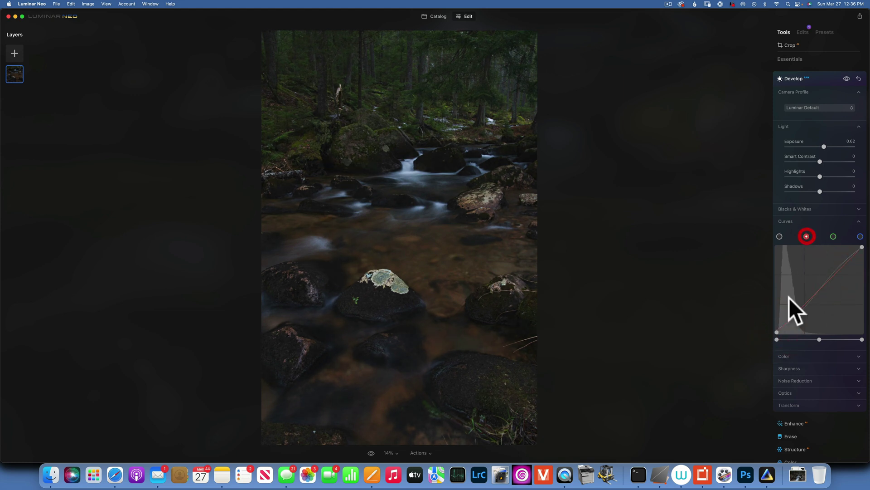
click(776, 330)
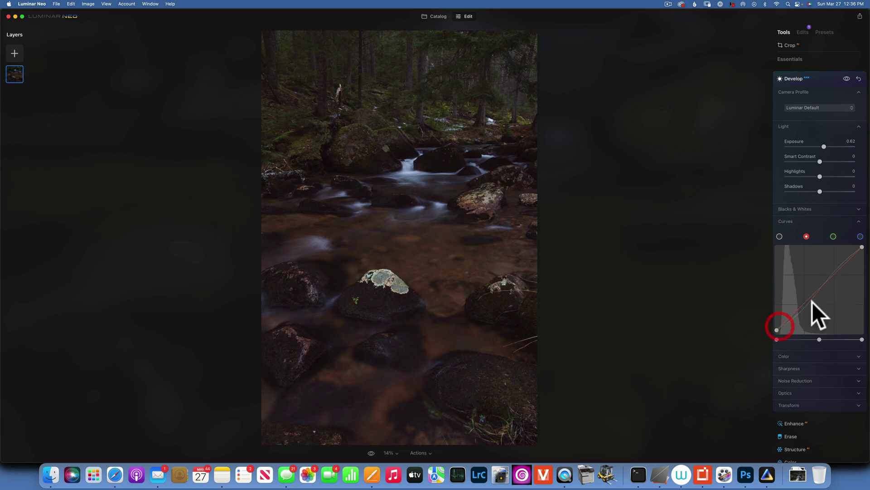
click(801, 310)
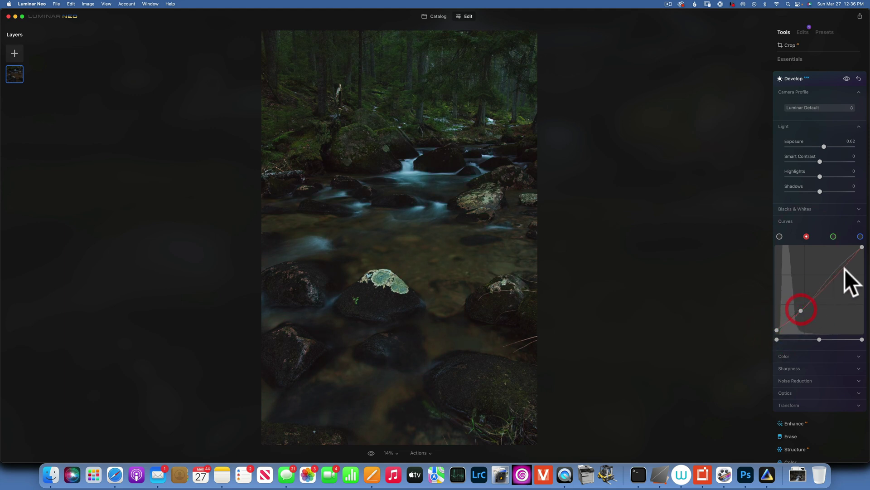
click(833, 236)
click(776, 329)
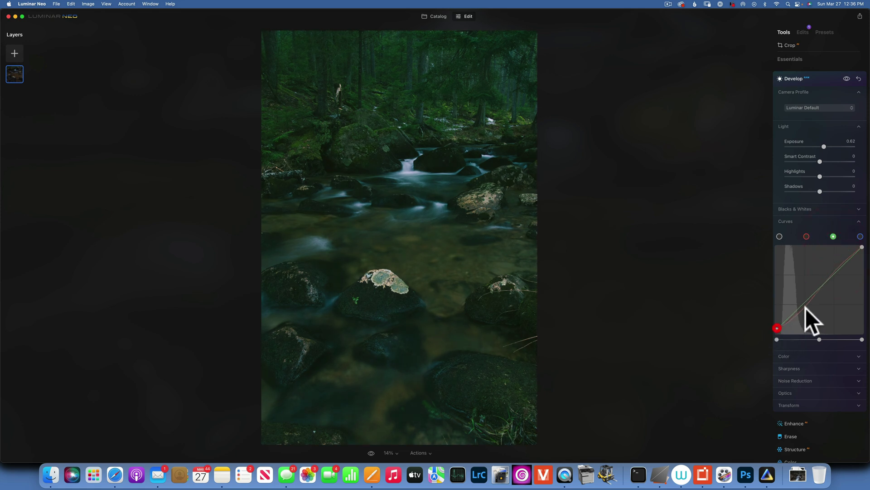
click(800, 310)
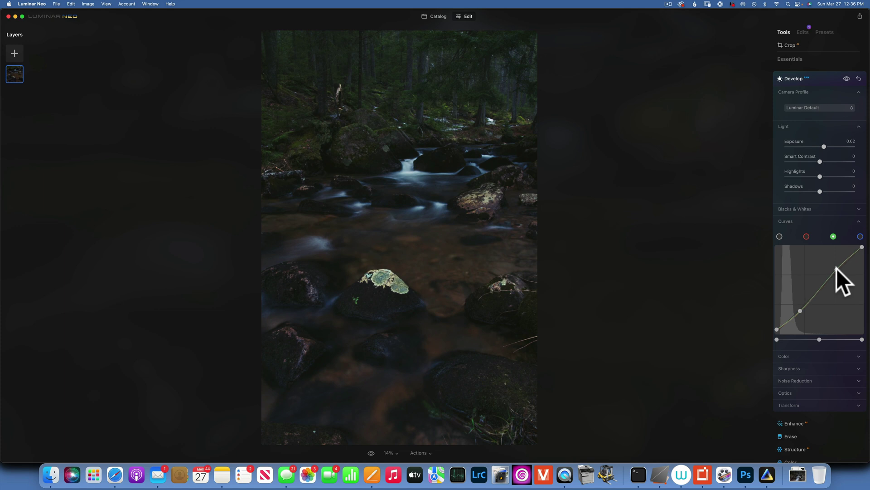
click(860, 236)
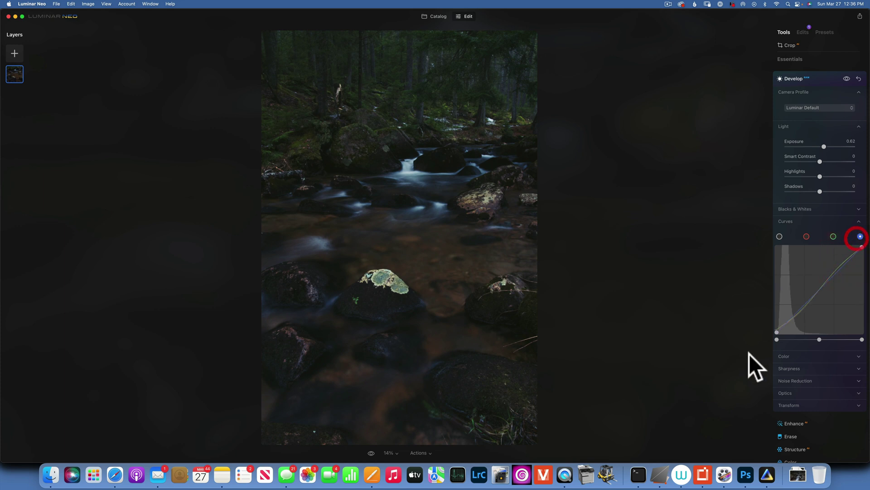
click(776, 330)
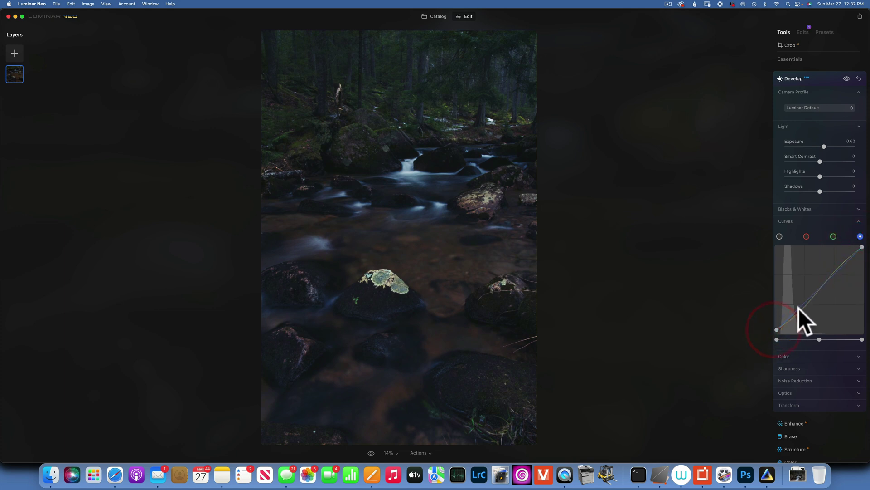
click(801, 310)
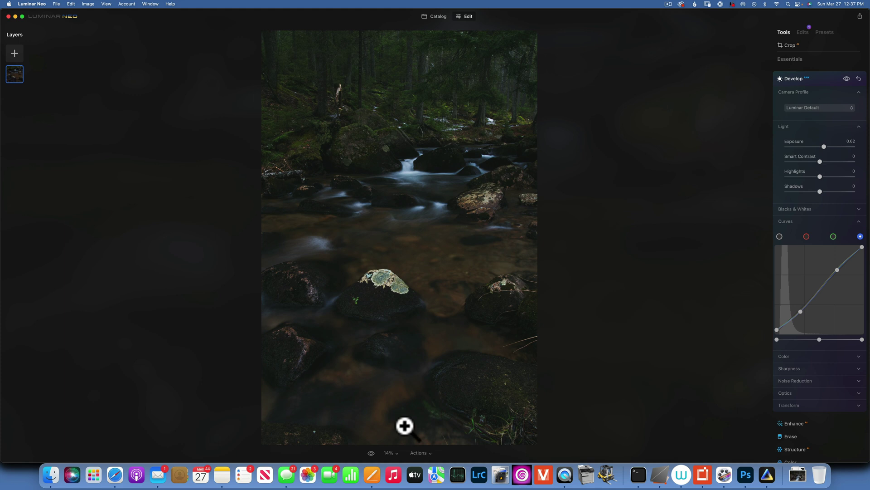
- Compare before and after, fine-tuning the blue and red curves' black points
click(846, 78)
click(846, 78)
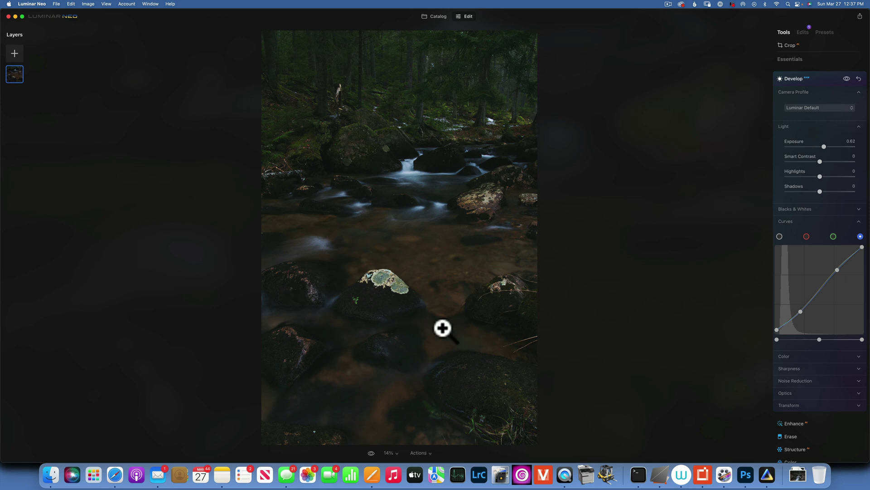
drag(776, 330, 776, 333)
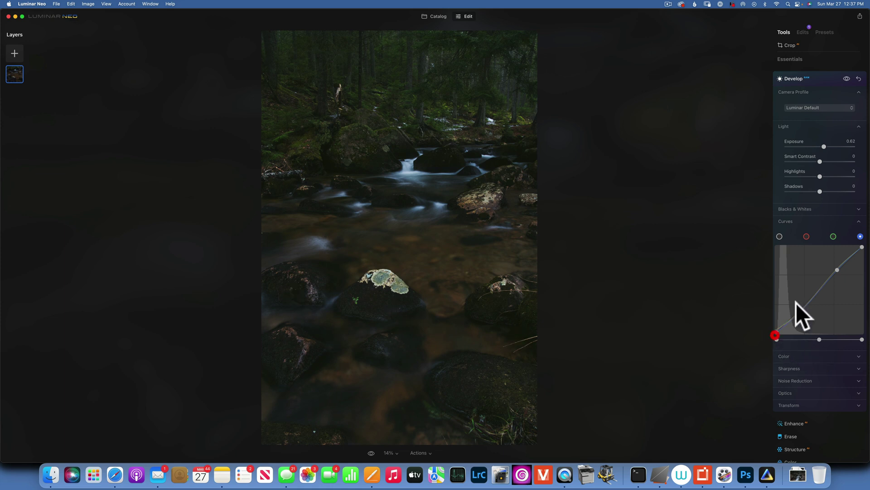
click(833, 236)
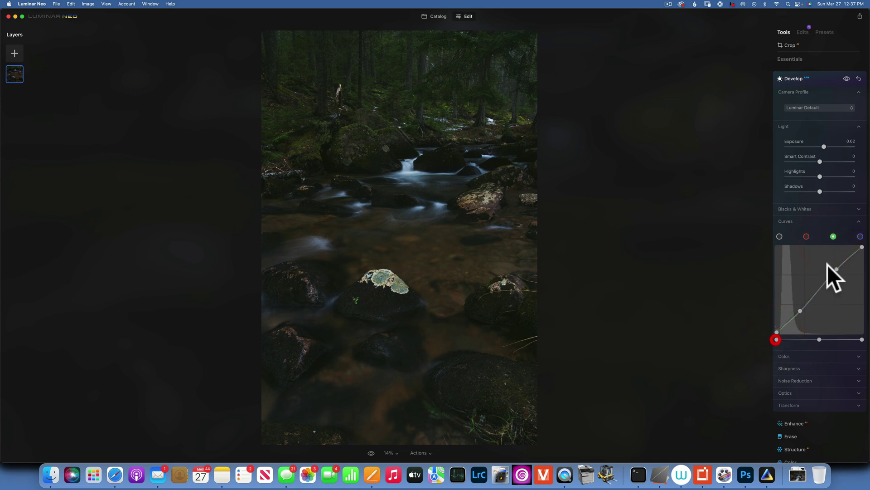
click(806, 236)
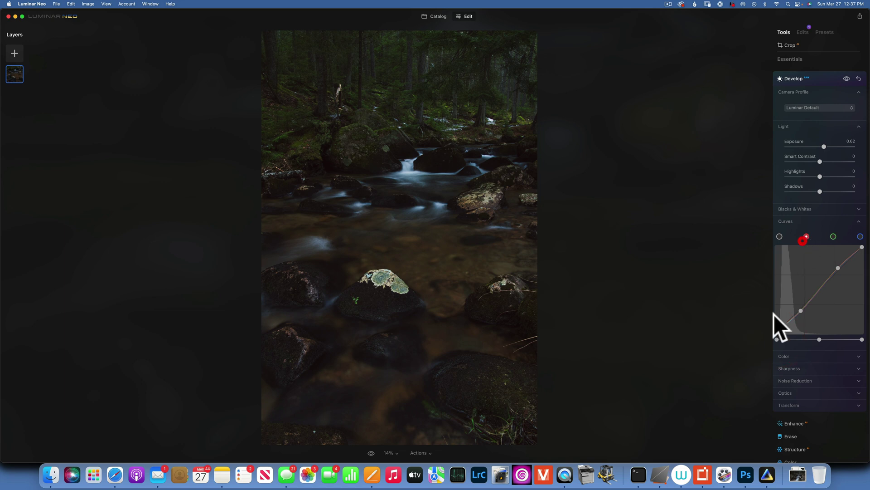
click(776, 339)
click(779, 236)
click(773, 338)
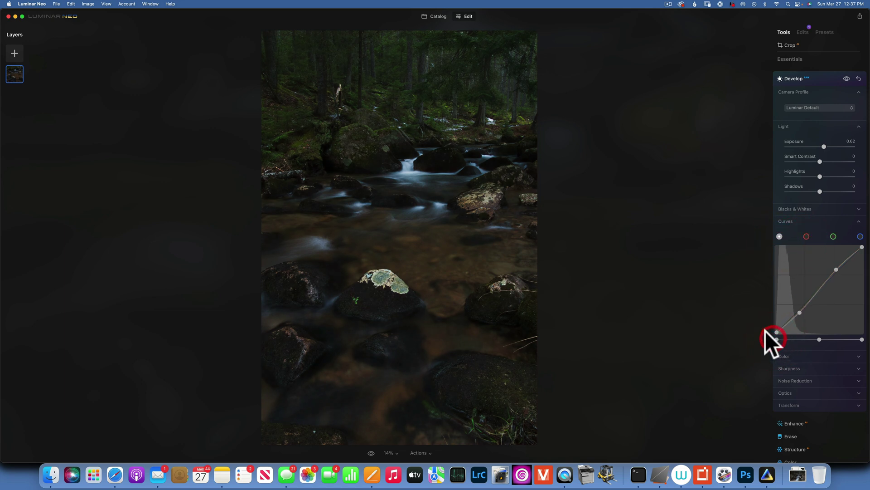
click(846, 78)
click(846, 78)
- Start a second Develop adjustment and lift Shadows to 32
click(800, 78)
click(793, 70)
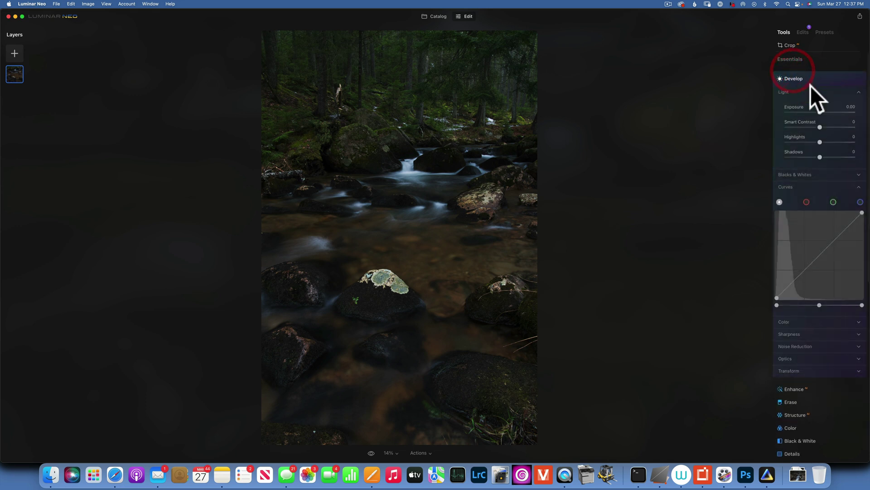
click(821, 157)
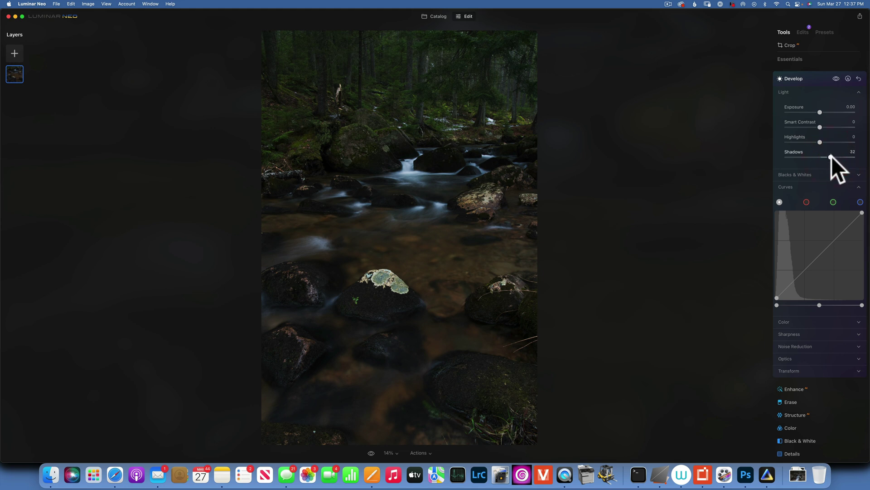
mouse_move(831, 156)
mouse_down()
mouse_move(838, 156)
mouse_move(831, 157)
mouse_up()
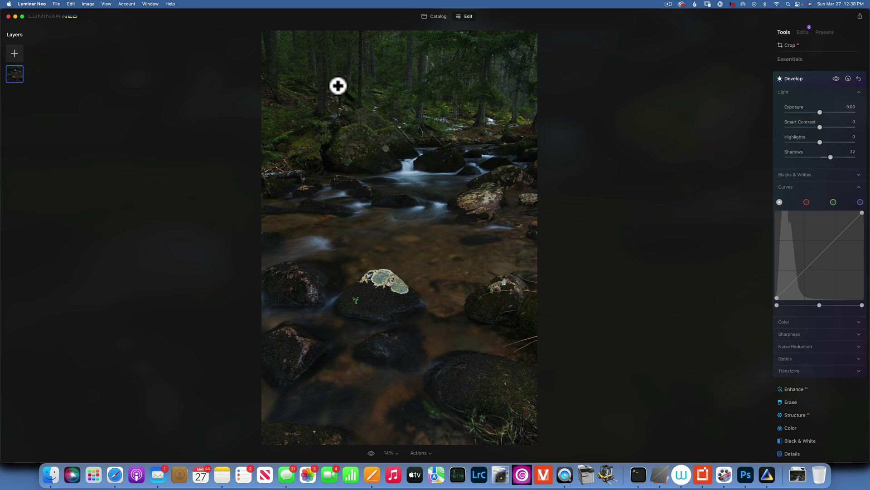
- Crop to 4:5, framing from the forest top down to the lichen-covered rocks
click(790, 45)
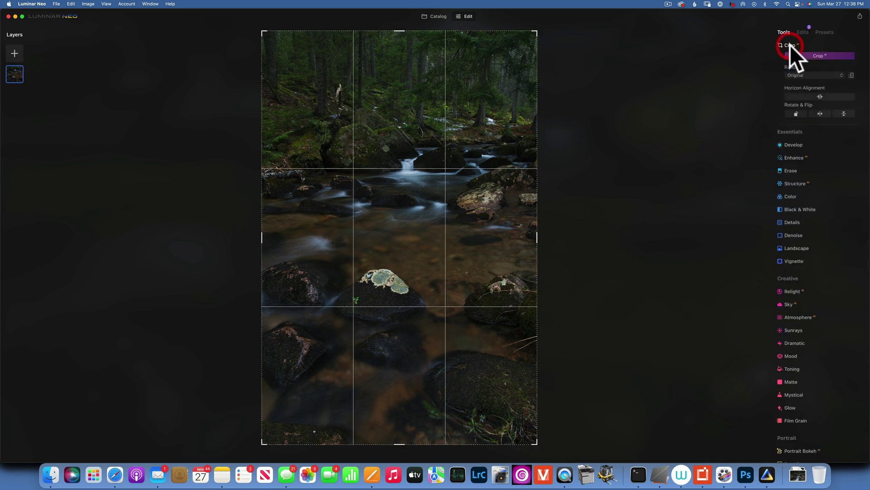
click(811, 75)
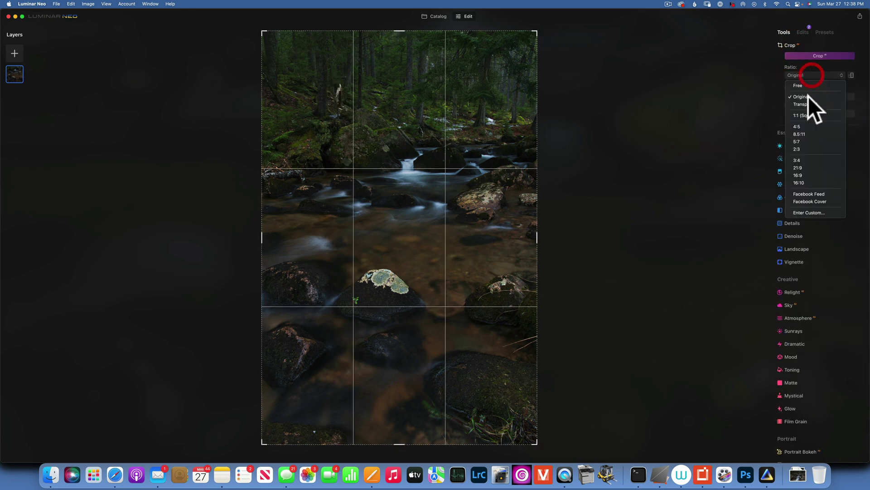
click(805, 127)
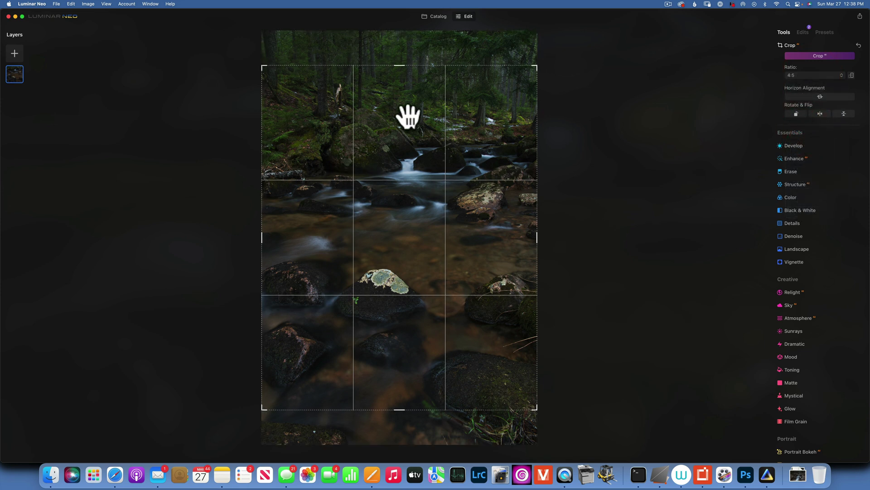
drag(408, 113, 409, 268)
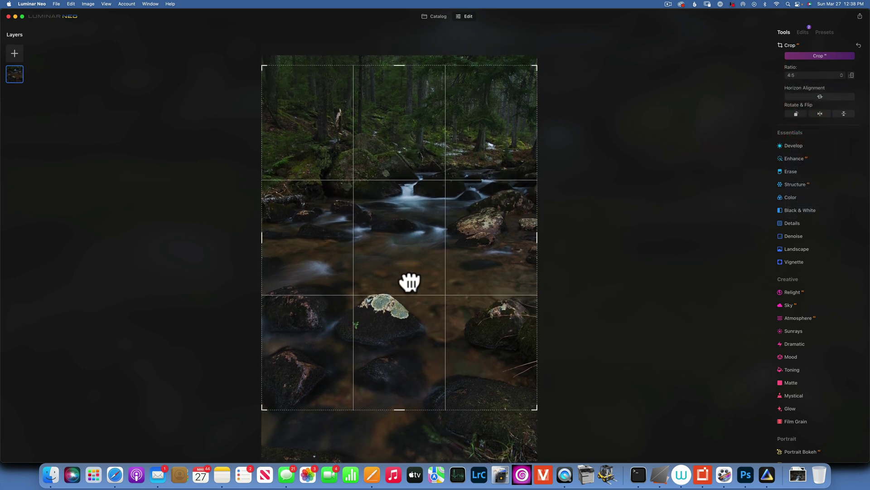
click(417, 269)
drag(414, 151, 412, 275)
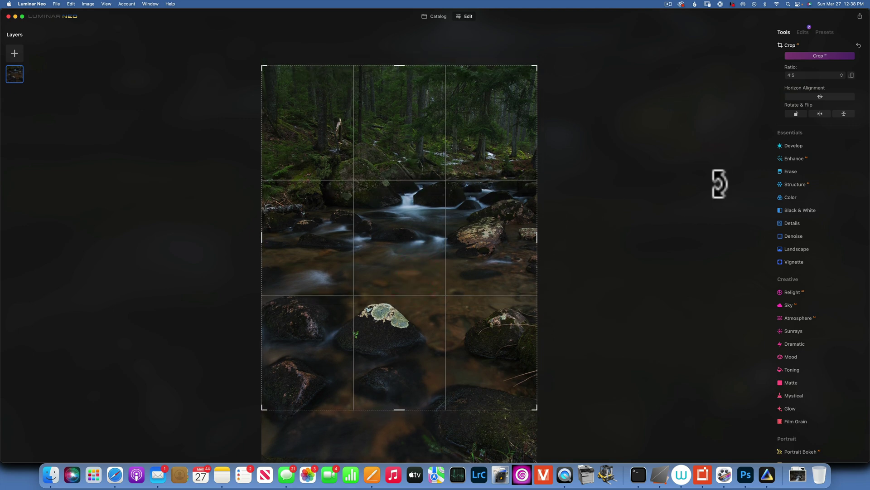
key(Return)
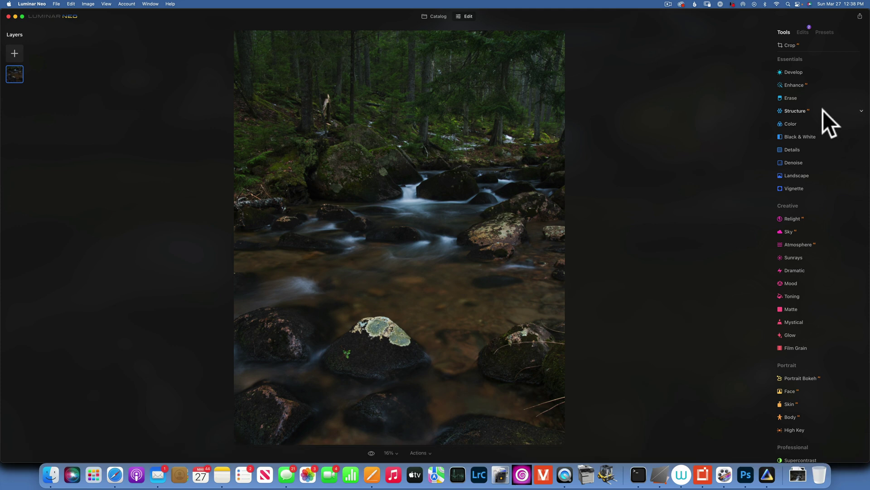
- Paint over the thin upper-left tree trunk with the Erase brush and remove it
click(793, 97)
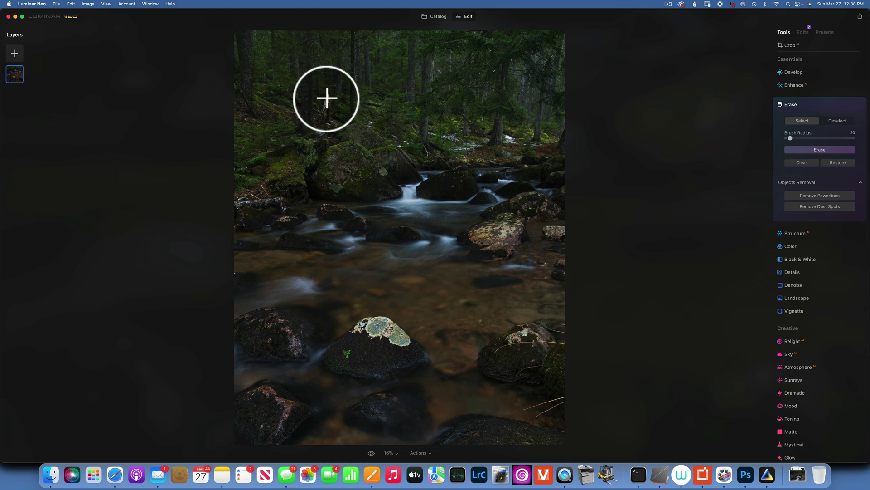
drag(326, 97, 333, 123)
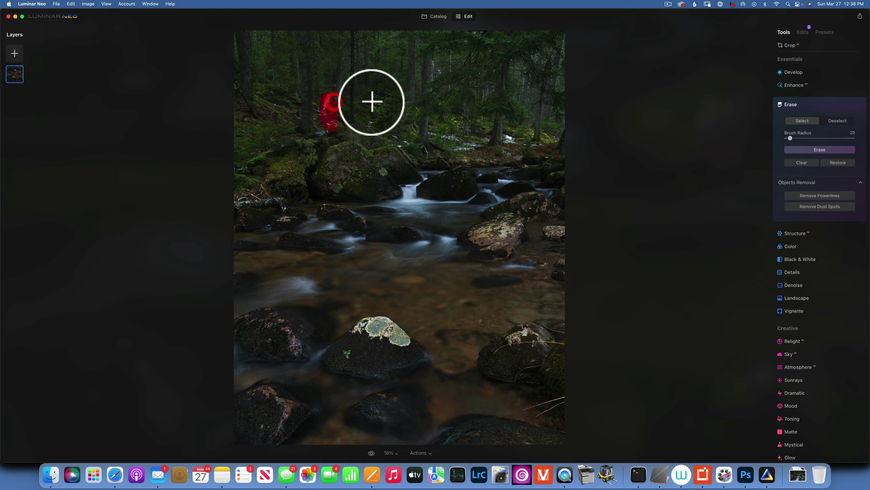
click(820, 150)
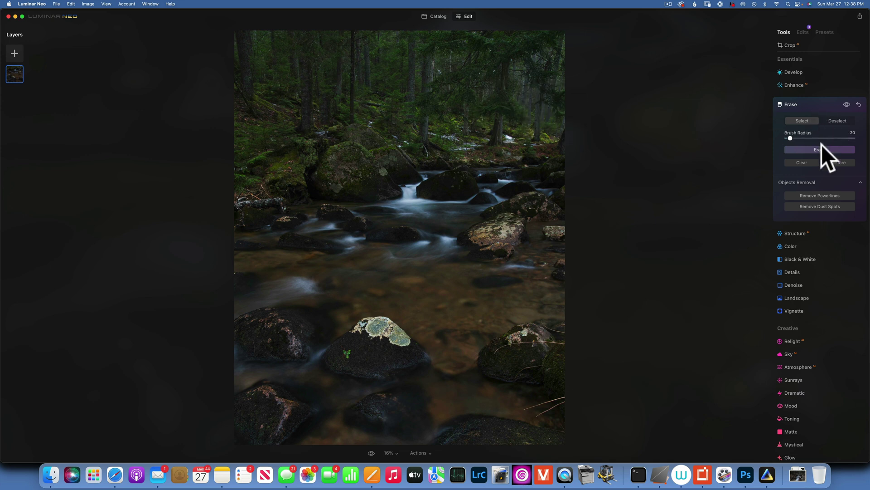
drag(330, 123, 322, 74)
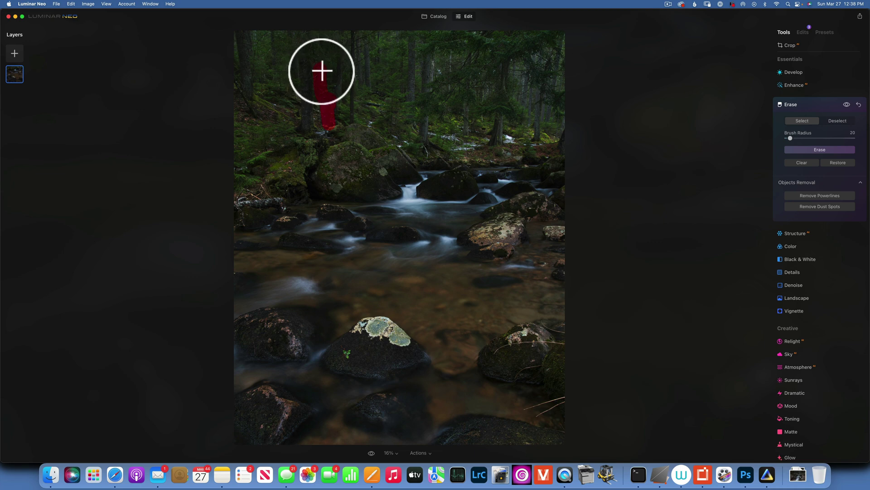
click(825, 149)
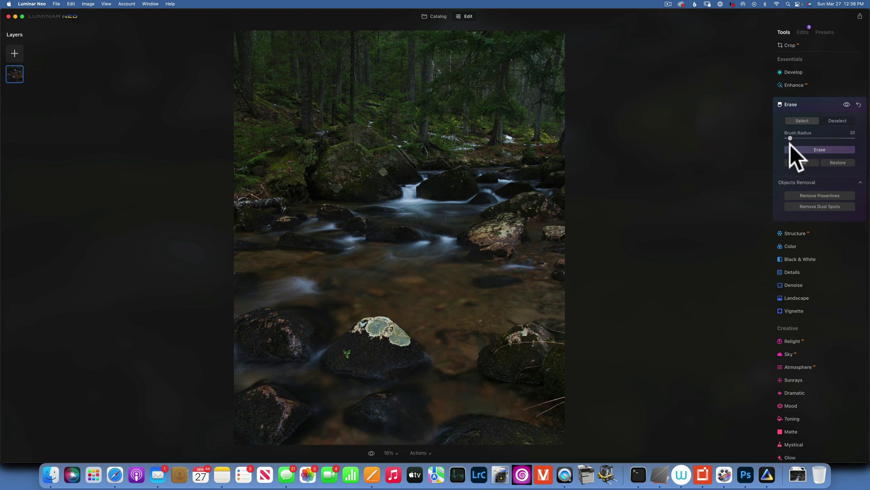
- Set the Enhance Accent slider to 36
click(799, 104)
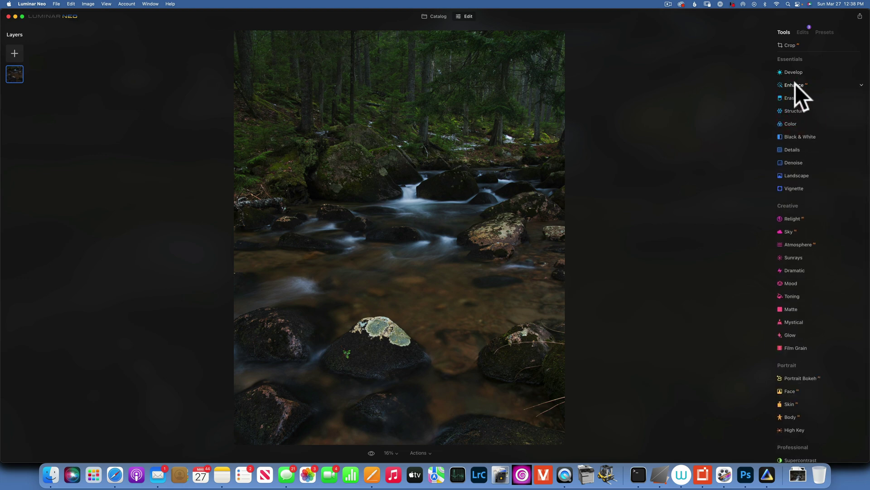
click(795, 84)
drag(789, 112, 817, 112)
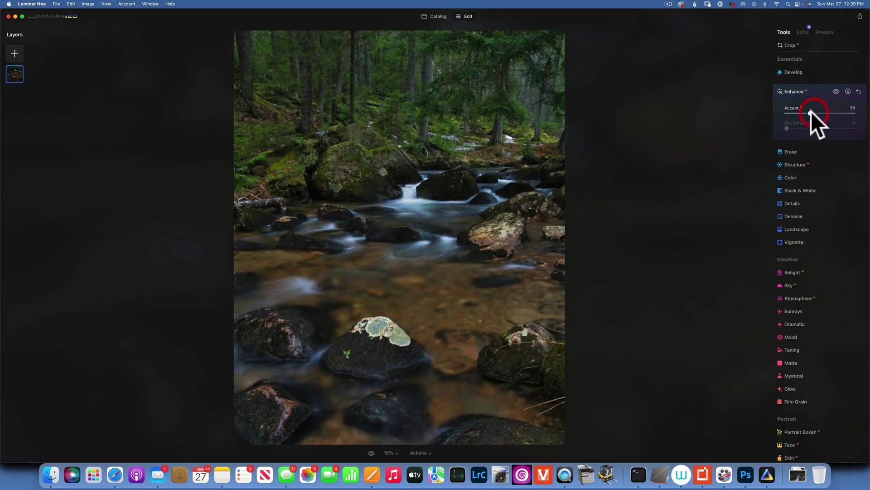
drag(810, 112, 815, 112)
- Set Develop Exposure to -0.64 and apply it through a size-400 paint mask
click(799, 71)
click(820, 112)
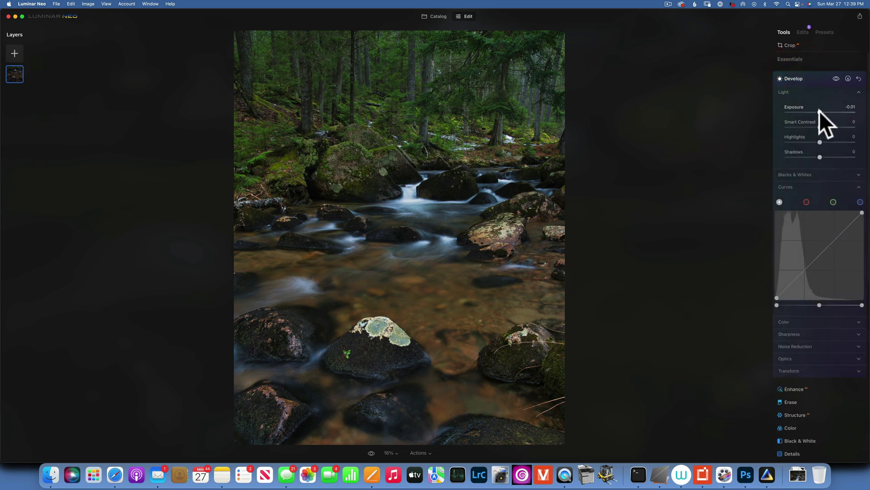
drag(820, 110, 816, 111)
click(847, 79)
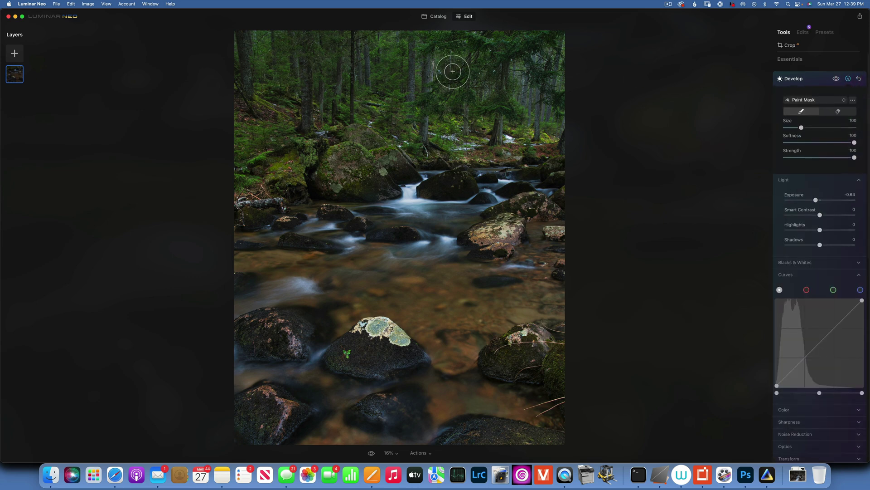
drag(801, 125, 855, 125)
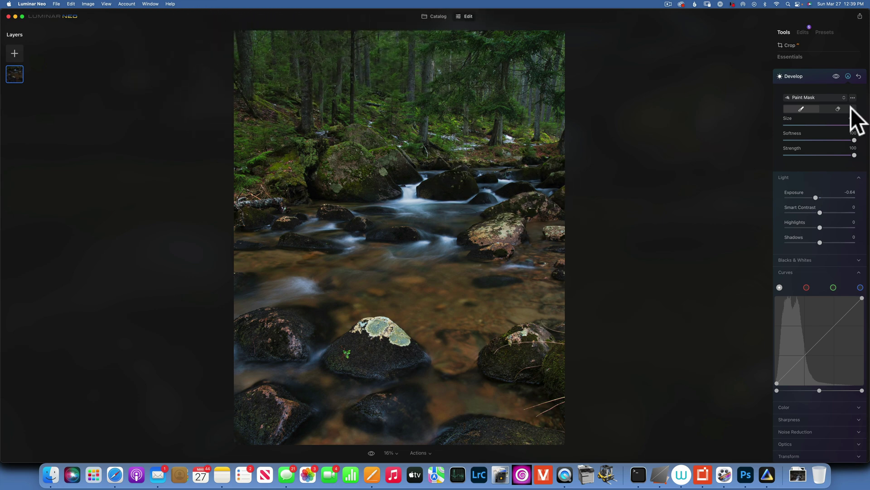
click(844, 74)
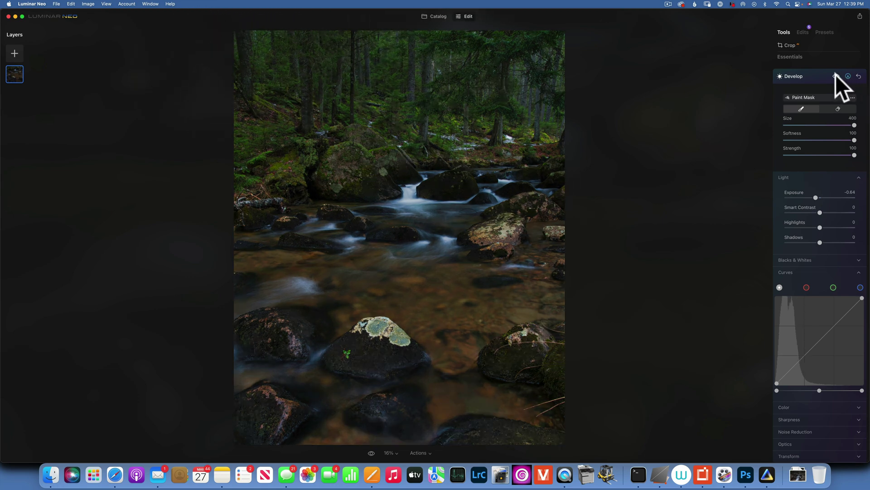
- Toggle the masked Develop adjustment off and on to compare
click(836, 75)
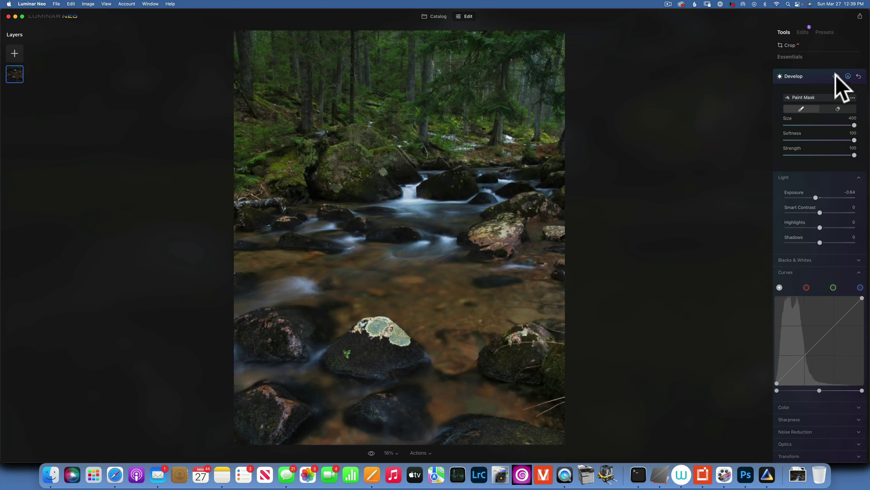
click(836, 76)
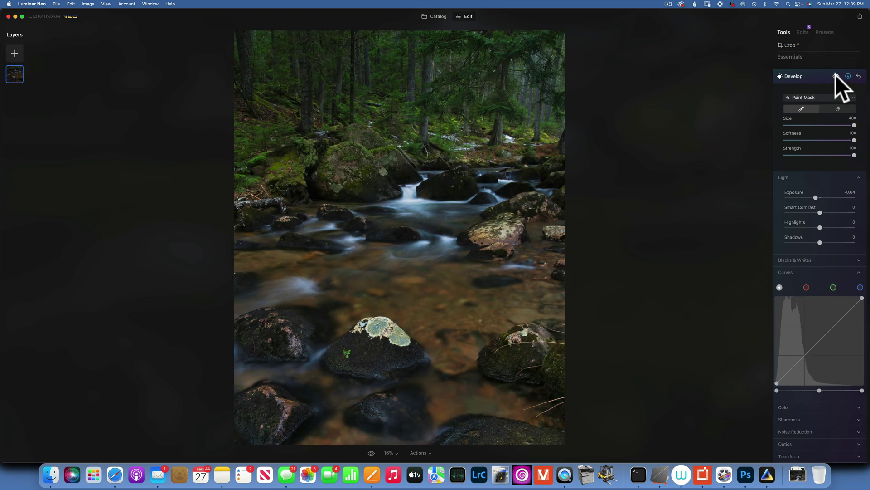
click(836, 76)
click(836, 75)
- Centre a Vignette on the rapids and darken the photo's edges
click(807, 76)
scroll(802, 188, down, 2)
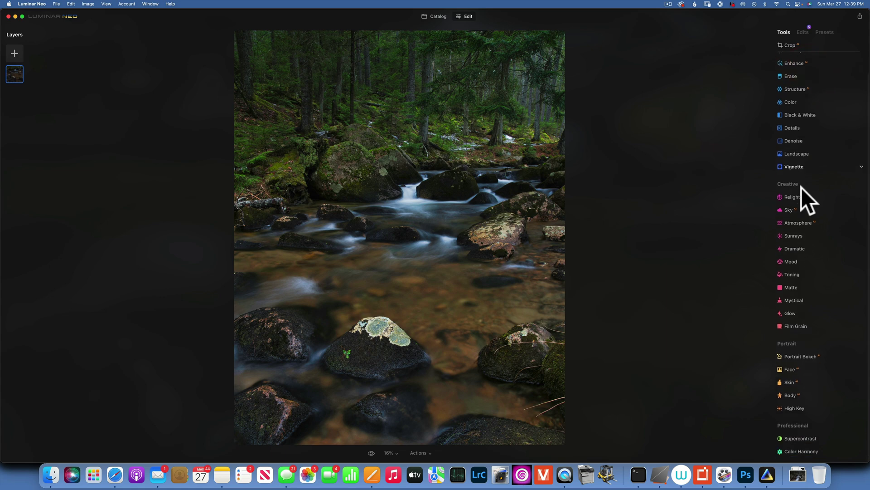
click(795, 168)
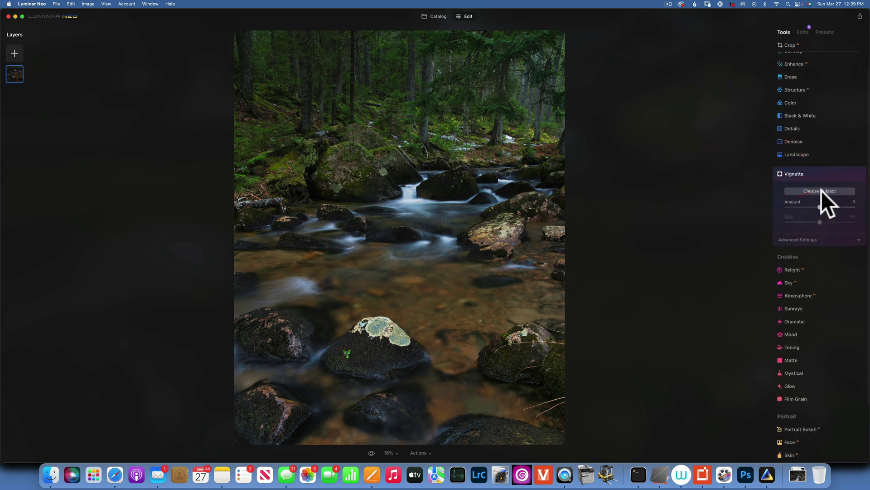
click(820, 191)
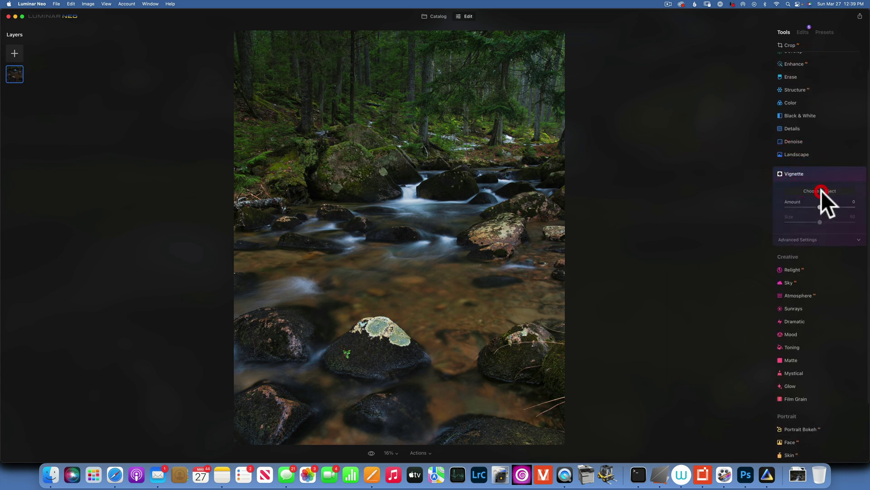
click(410, 187)
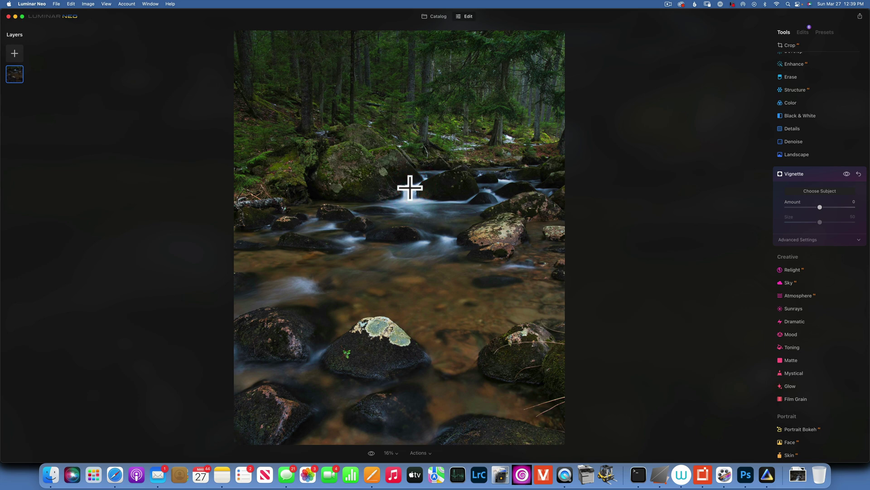
drag(820, 207, 751, 210)
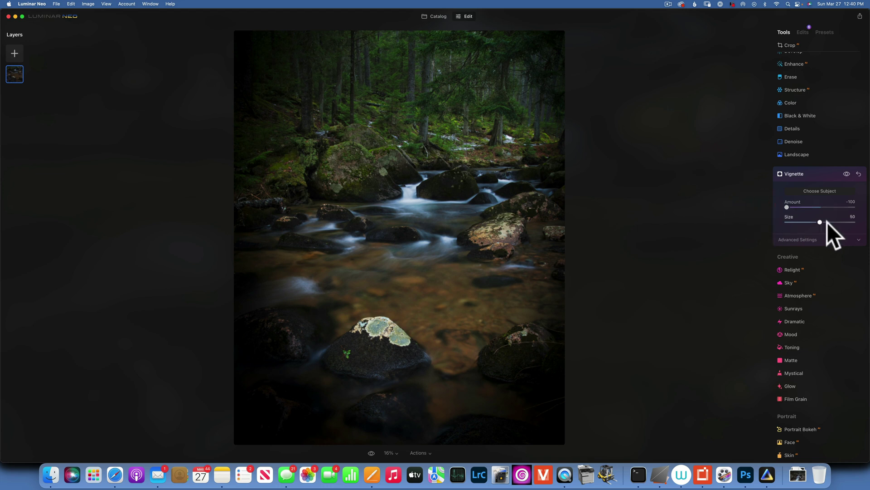
- Set vignette Roundness 100, Size 15, Feather 100 and Amount -21
click(815, 238)
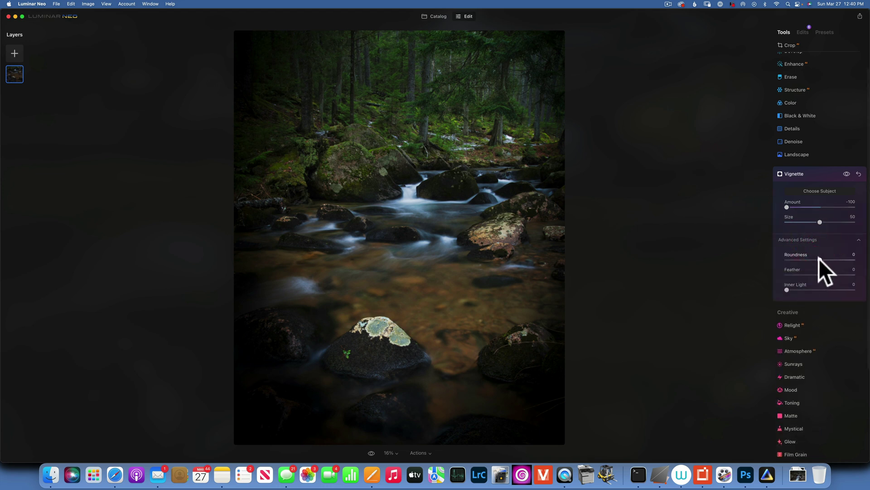
drag(820, 258, 864, 263)
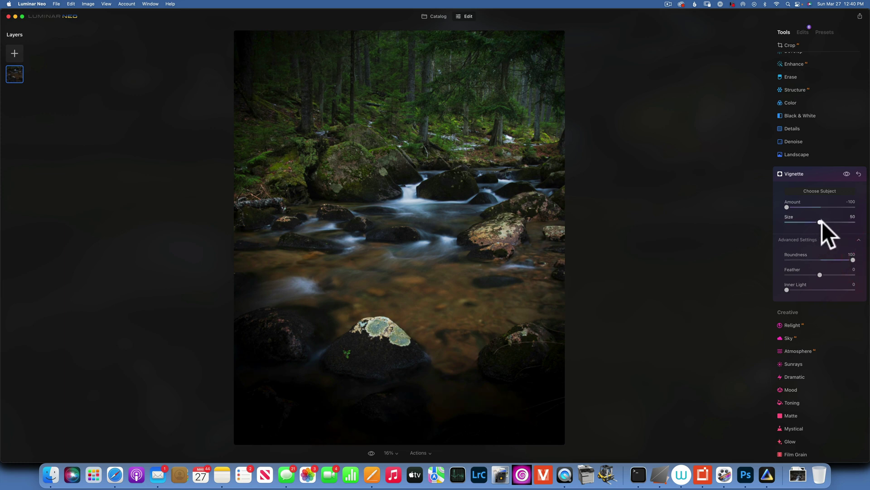
drag(821, 222, 797, 222)
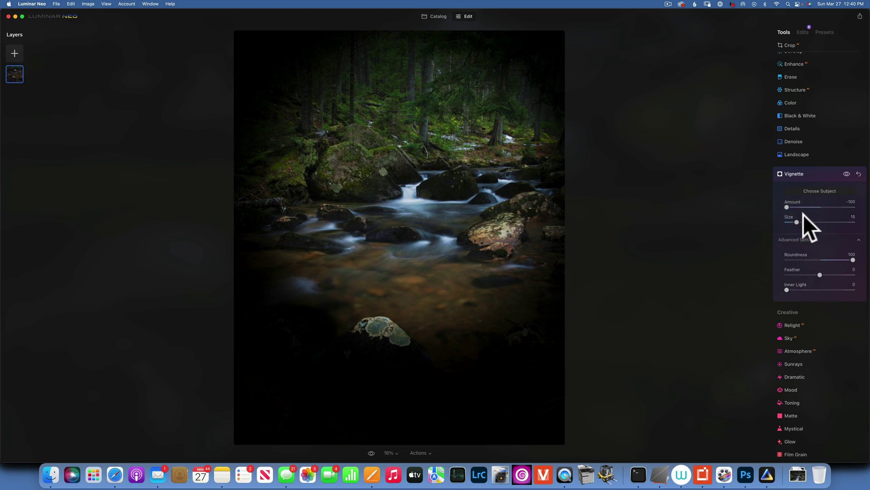
drag(822, 275, 866, 274)
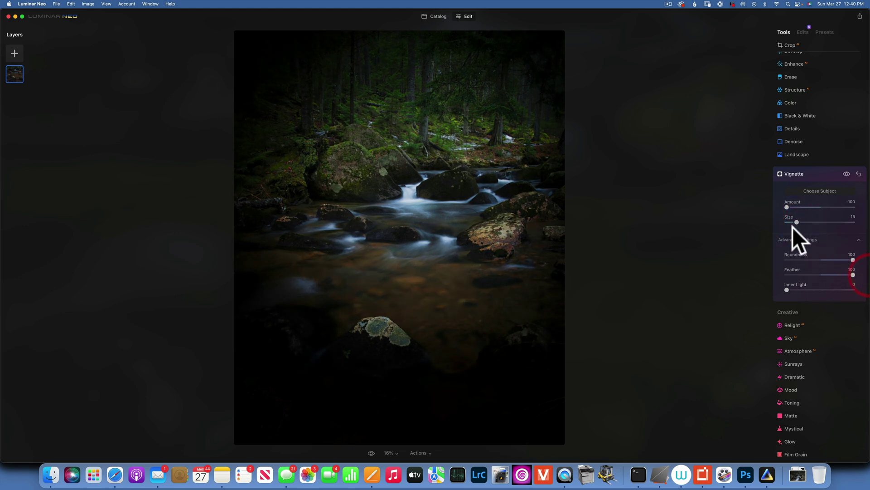
drag(788, 207, 817, 207)
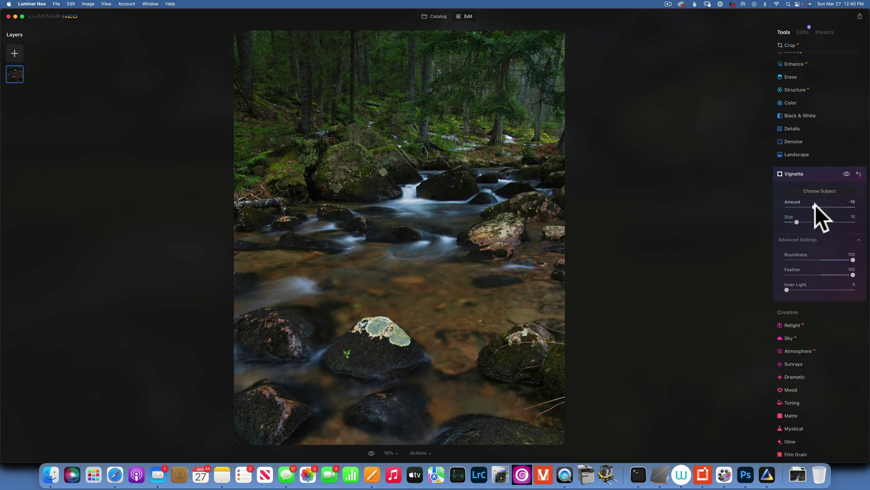
drag(814, 206, 813, 206)
- Set Landscape Golden Hour to 42 to warm the stream and forest
click(806, 172)
scroll(808, 143, up, 2)
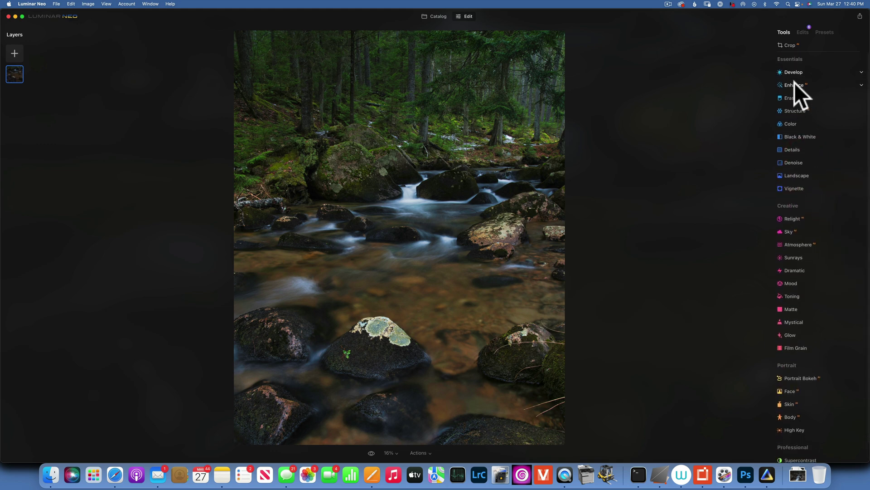
click(801, 176)
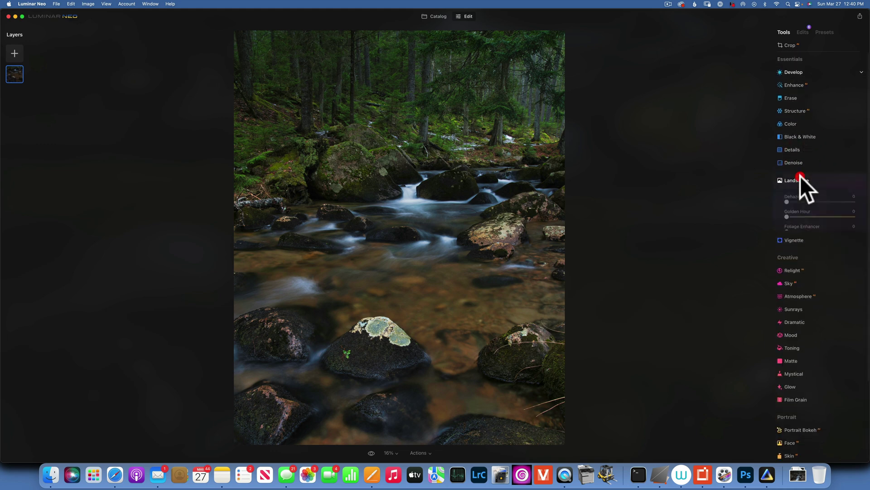
drag(787, 219, 813, 219)
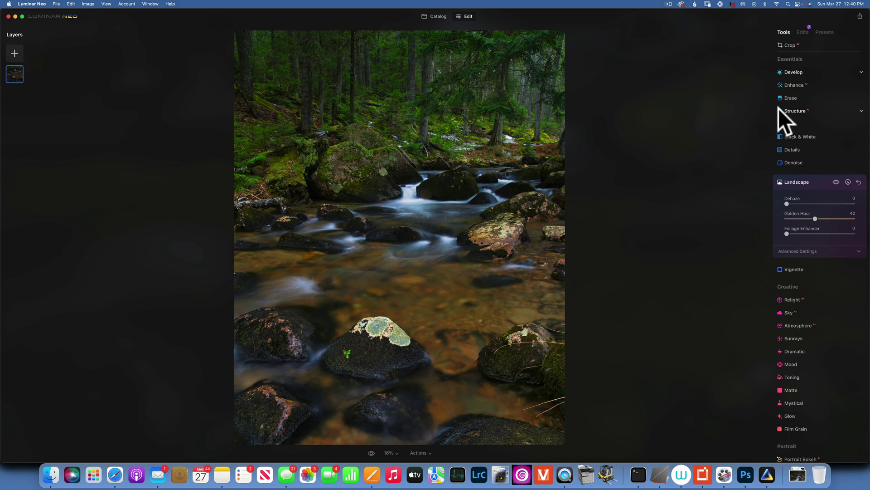
click(837, 182)
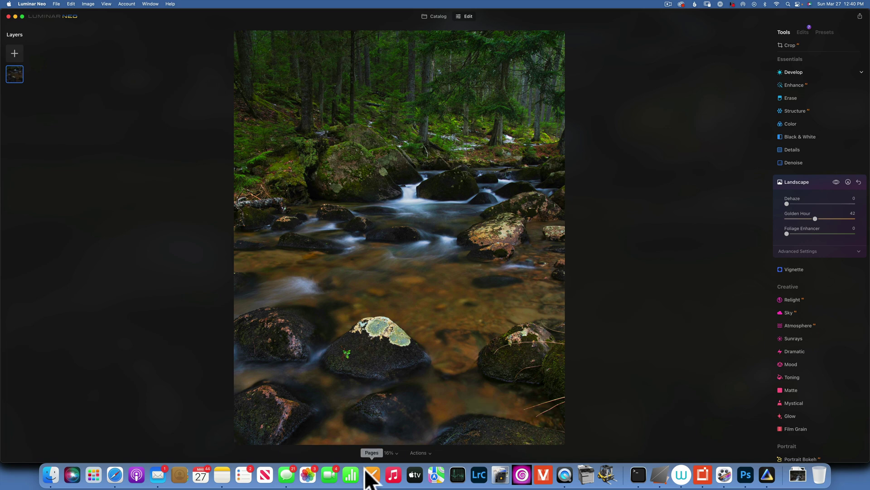
- Compare the edited photo against the unedited original
click(371, 452)
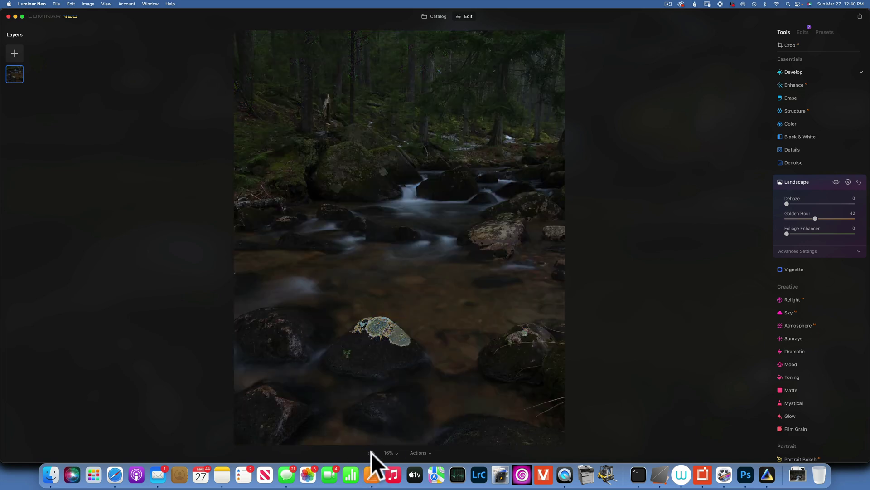
click(371, 453)
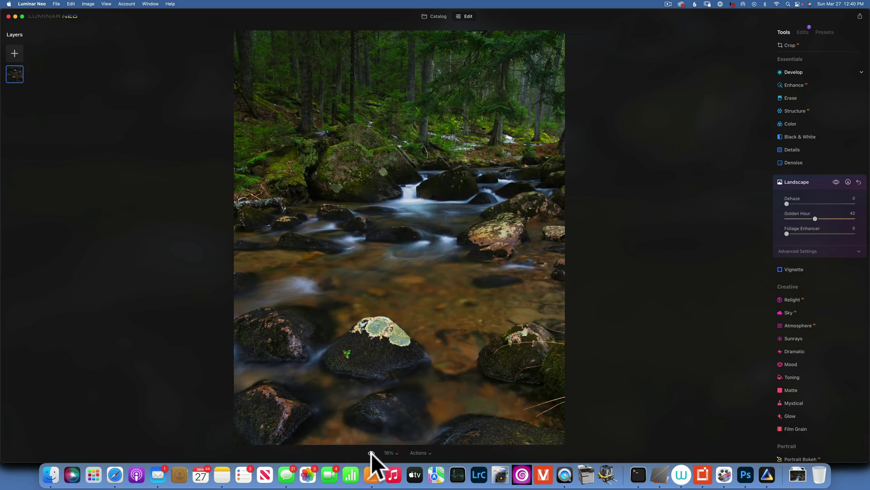
click(371, 453)
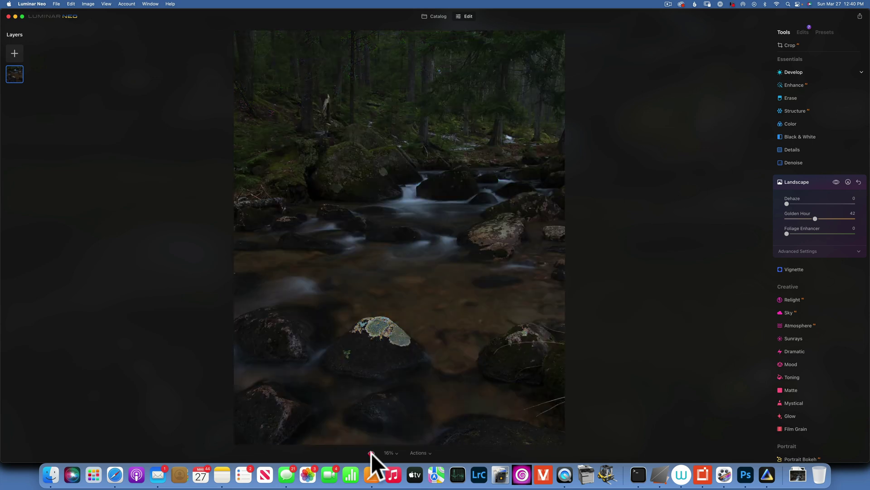
click(371, 453)
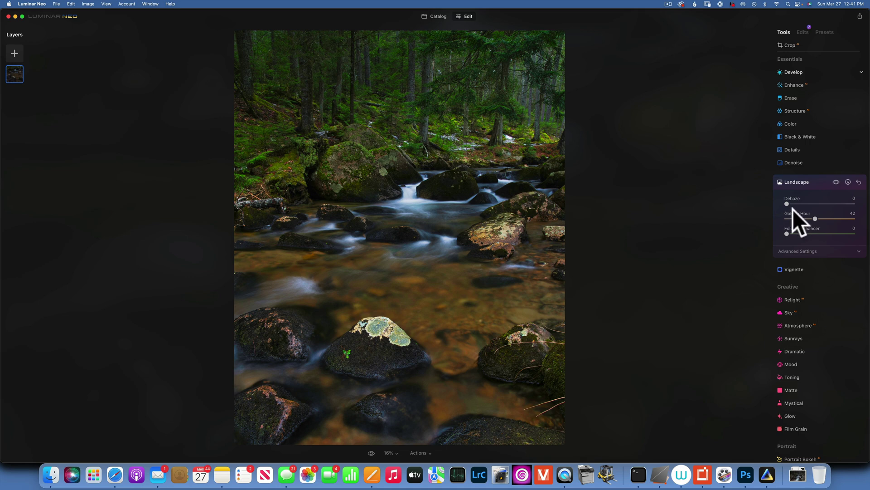
click(801, 181)
scroll(804, 257, down, 2)
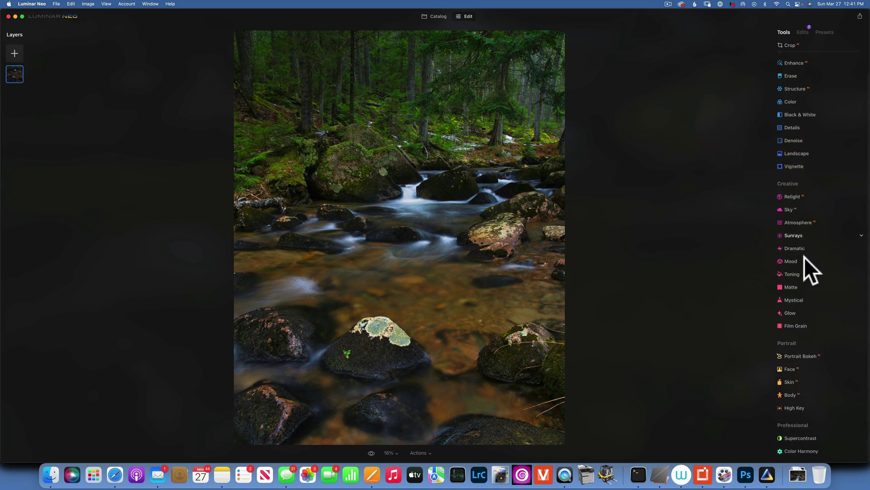
scroll(804, 257, up, 1)
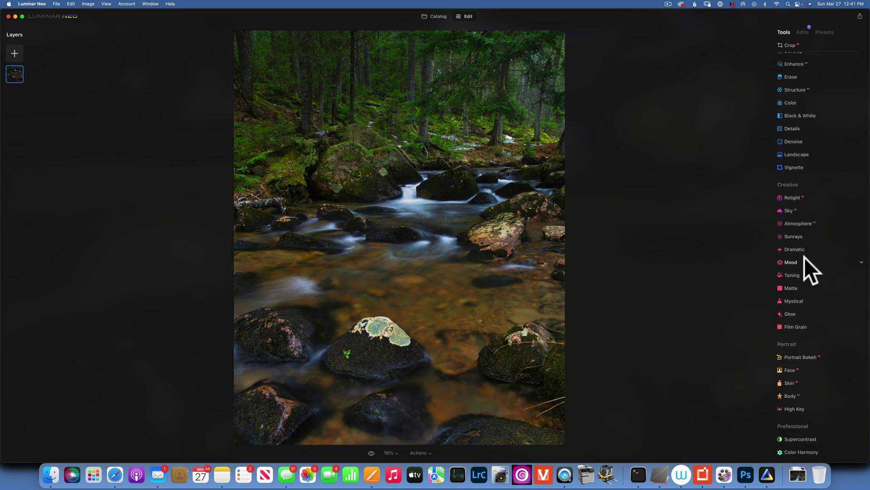
click(799, 438)
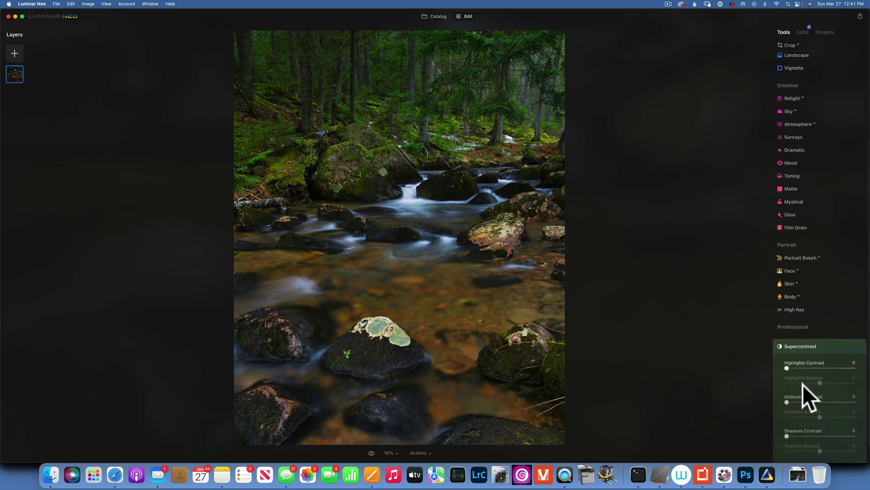
drag(790, 367, 823, 369)
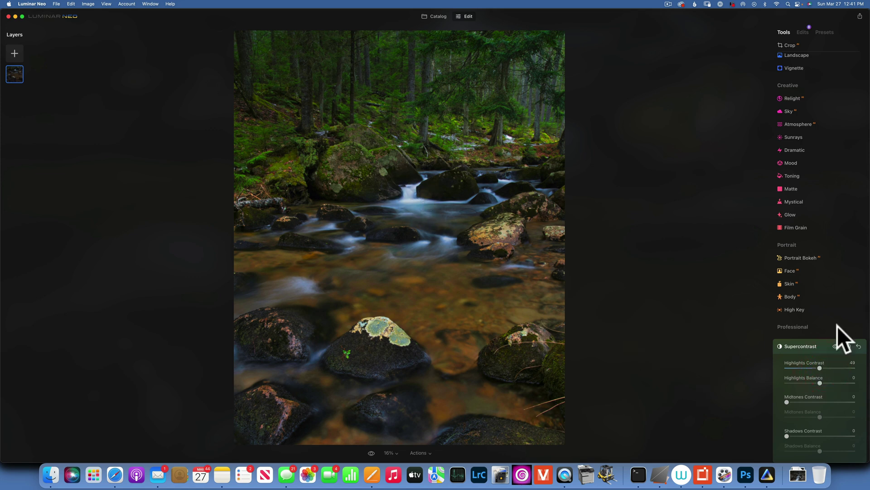
mouse_move(821, 369)
mouse_down()
mouse_move(787, 368)
mouse_move(828, 372)
mouse_up()
click(814, 345)
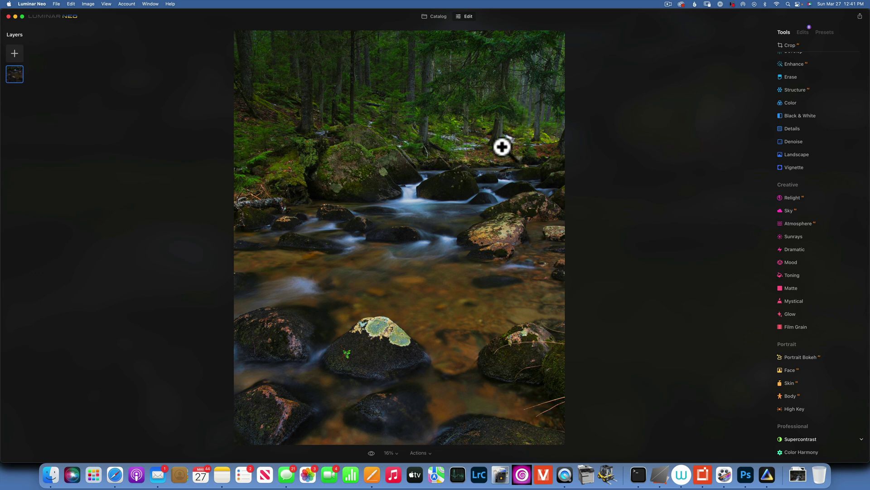
click(372, 451)
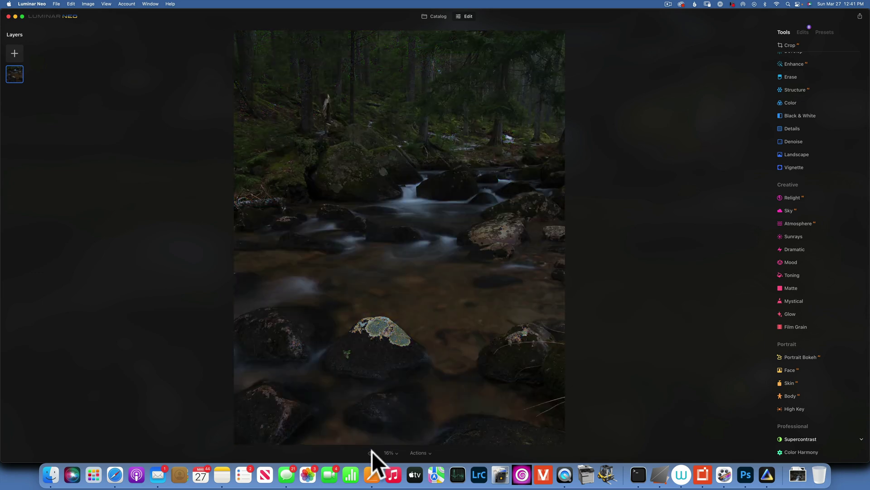
click(371, 451)
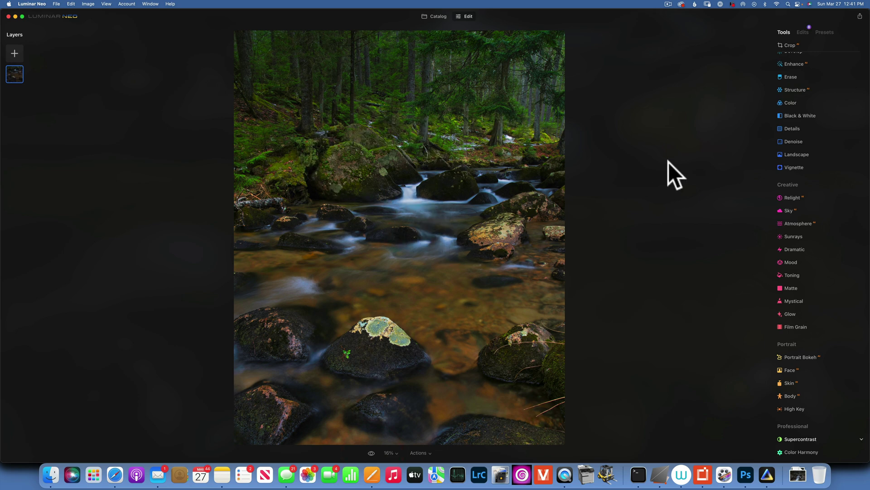
- Lower HSL Green saturation to -20 in the Color tool
click(792, 103)
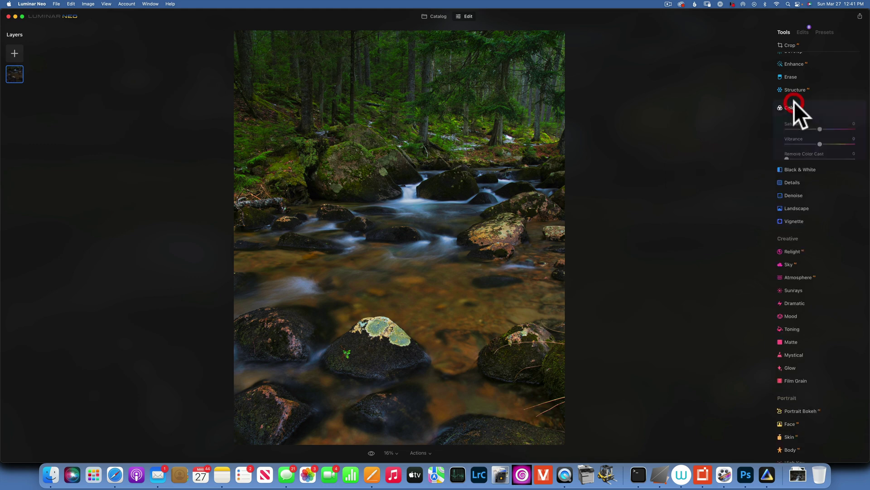
click(789, 177)
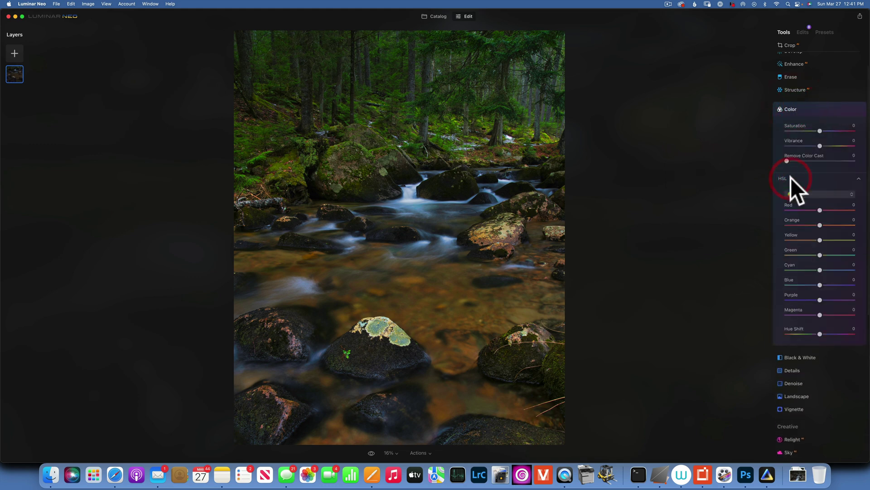
click(815, 195)
click(812, 212)
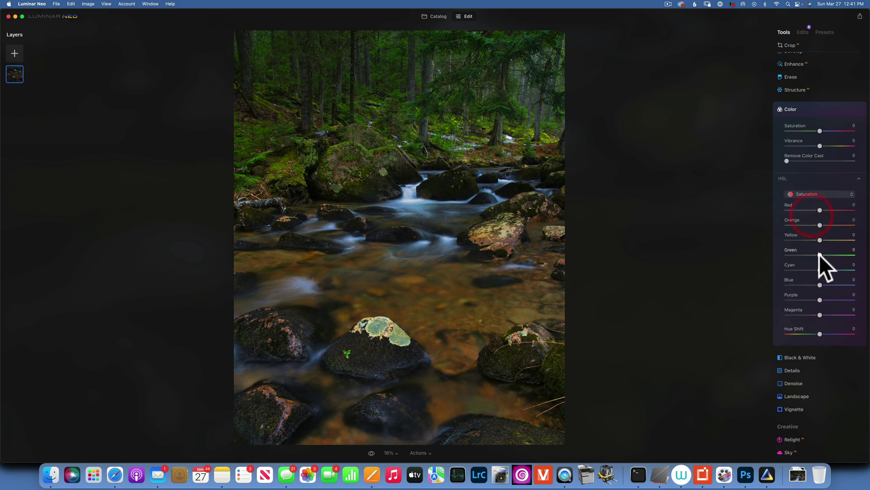
drag(820, 255, 813, 256)
click(797, 109)
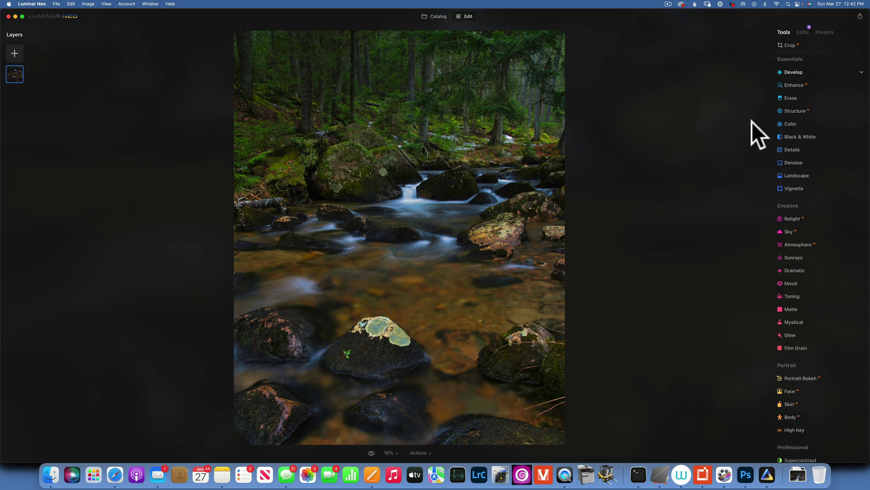
- Set Structure Amount to 32 and add a brush mask to it
click(801, 112)
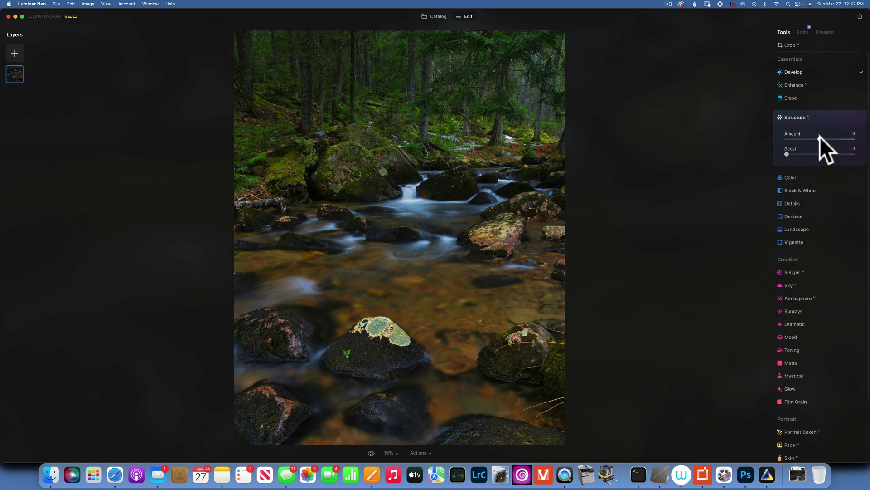
click(832, 138)
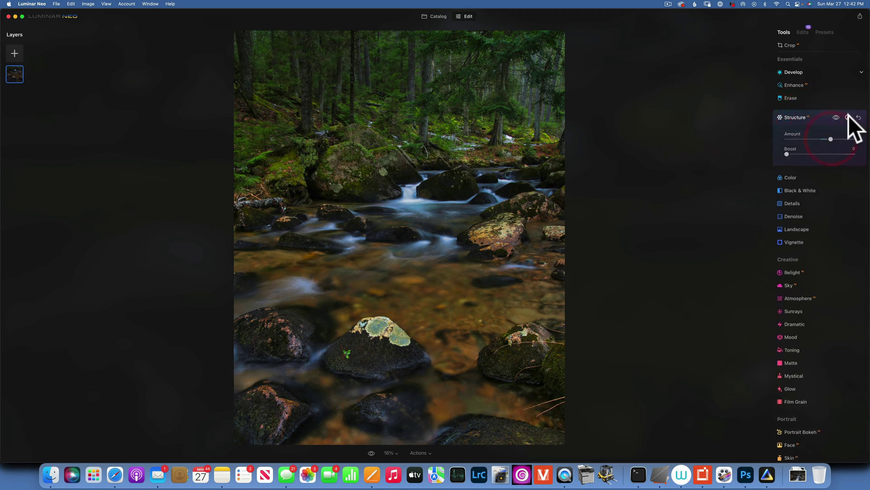
click(848, 116)
- Paint the Structure mask over the mossy, lichen-covered and right-hand rocks, then compare with the original
mouse_move(356, 149)
mouse_down()
mouse_move(340, 140)
mouse_move(349, 150)
mouse_move(293, 174)
mouse_up()
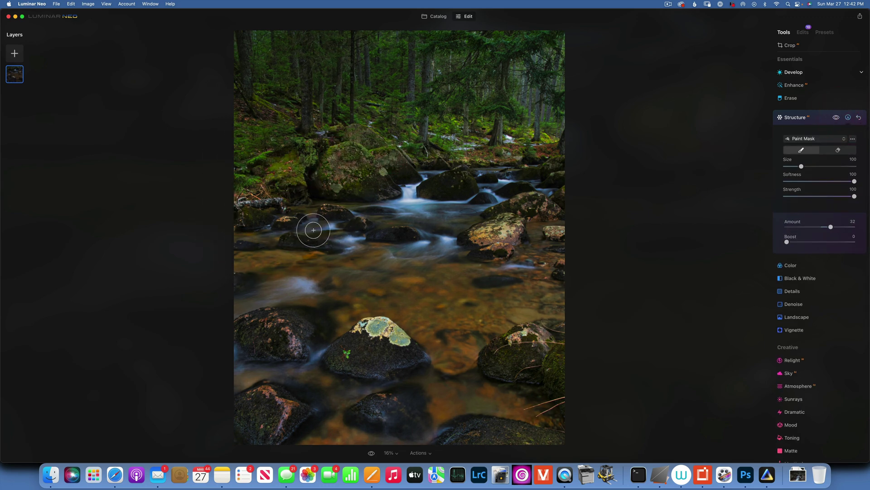
mouse_move(370, 336)
mouse_down()
mouse_move(385, 346)
mouse_move(352, 352)
mouse_move(362, 349)
mouse_up()
mouse_move(499, 229)
mouse_down()
mouse_move(503, 347)
mouse_move(526, 356)
mouse_move(522, 343)
mouse_move(534, 339)
mouse_move(314, 350)
mouse_move(282, 330)
mouse_up()
click(281, 330)
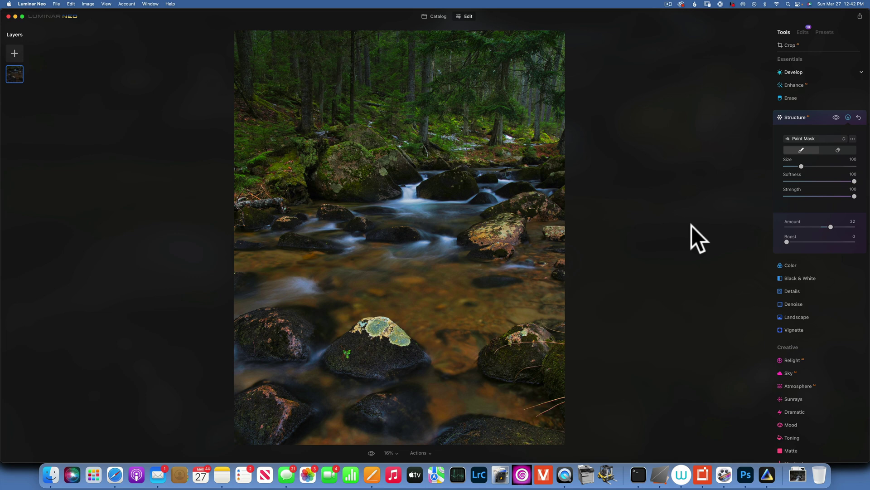
click(372, 452)
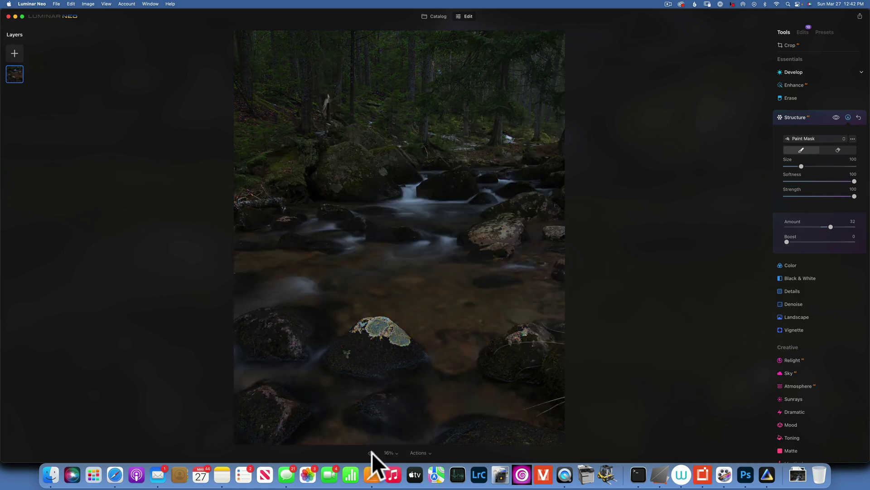
click(372, 452)
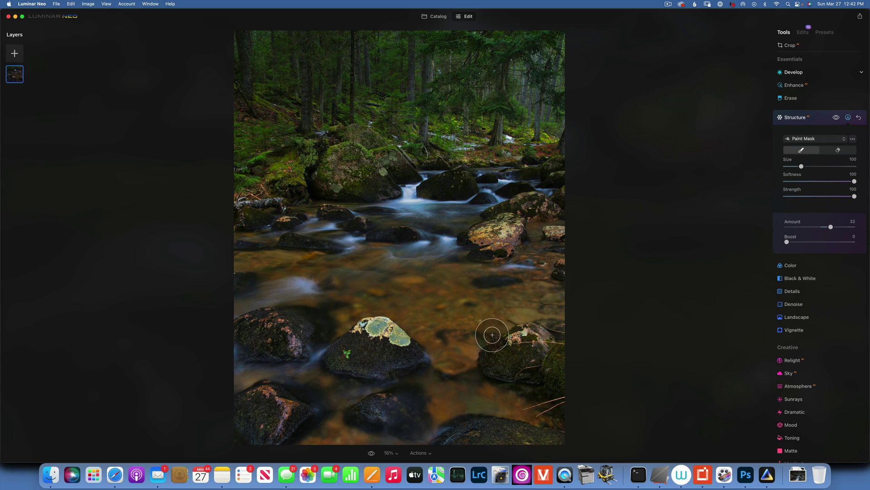
- Add a masked Develop adjustment with a size-400 brush and settle Exposure at -0.28
click(793, 73)
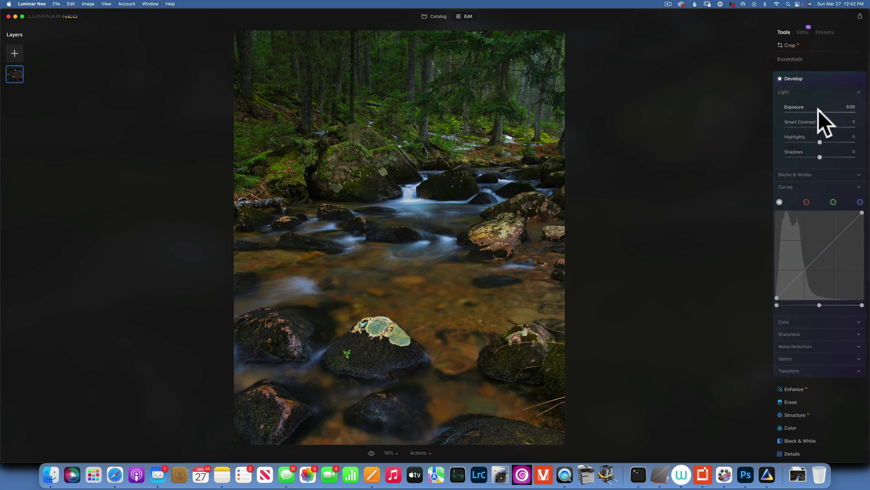
drag(818, 110, 814, 110)
click(848, 78)
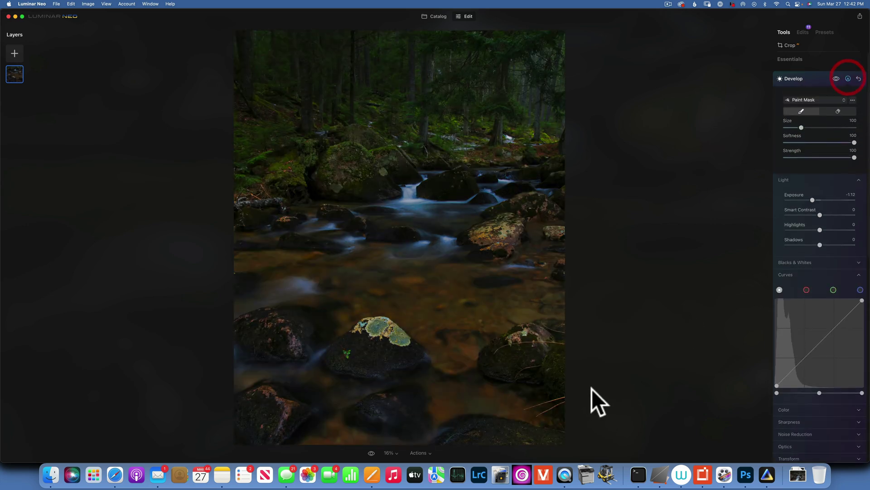
key(bracketright)
key(bracketright)
key(bracketright)
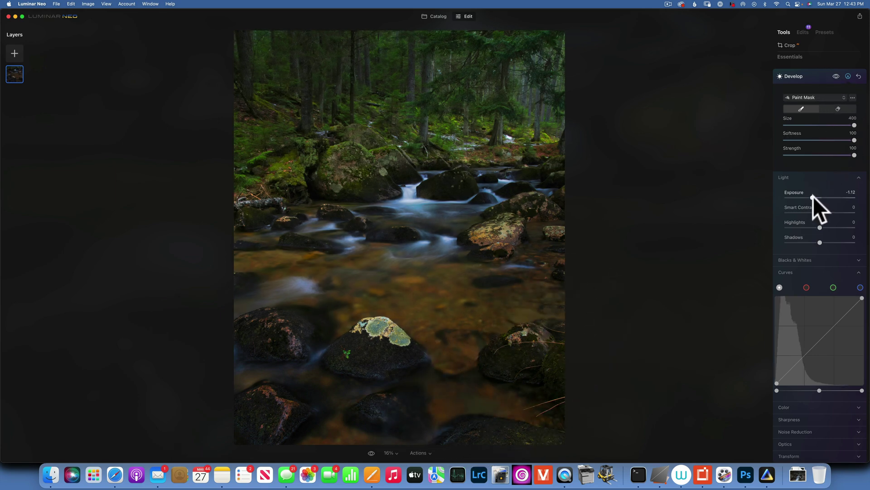
drag(813, 196, 817, 197)
drag(816, 197, 819, 196)
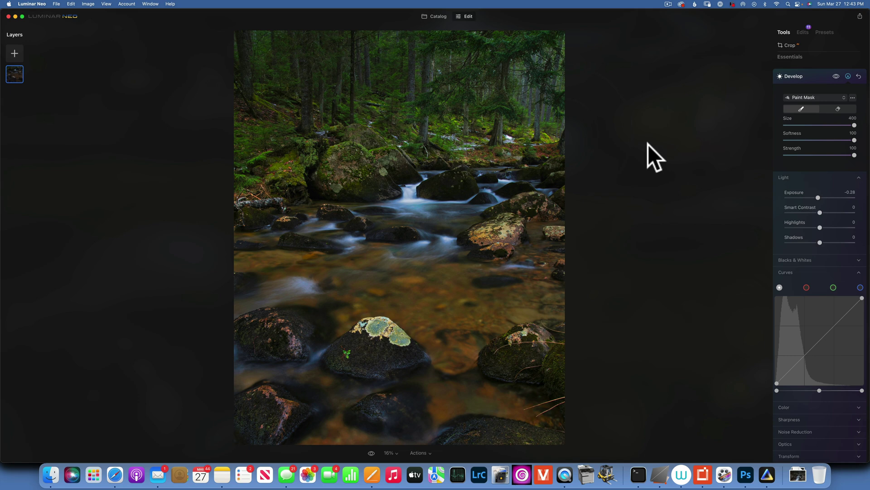
- In Color Harmony's Color Balance, shift the midtones Cyan-Red to 10
scroll(795, 254, down, 10)
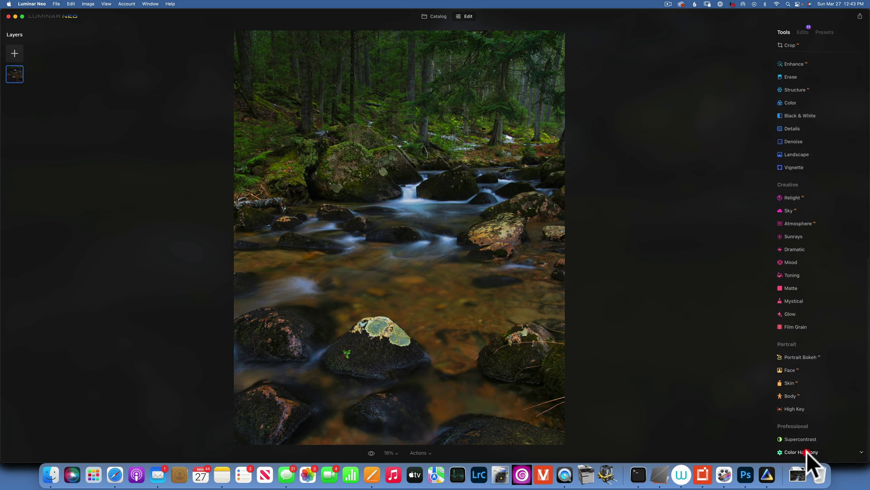
click(802, 452)
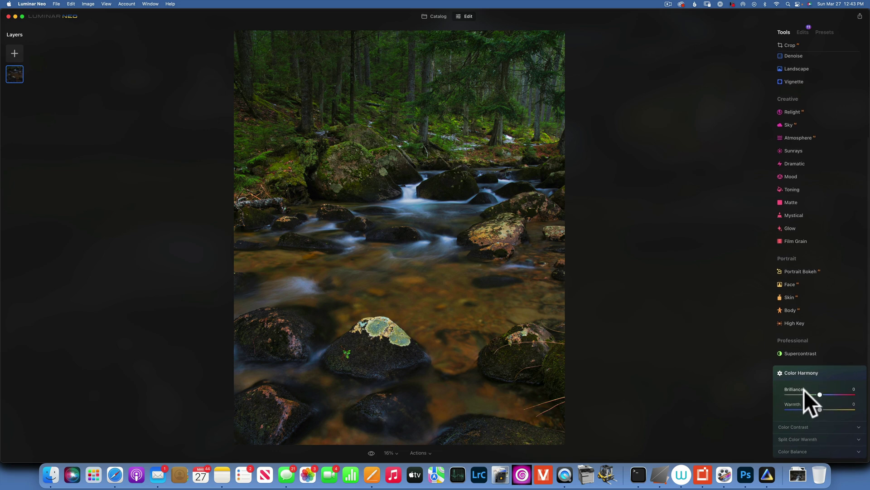
click(801, 451)
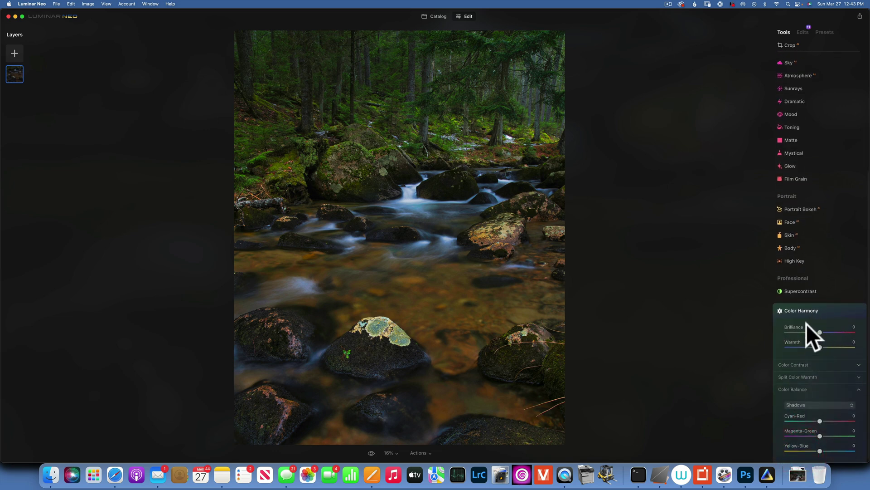
click(811, 403)
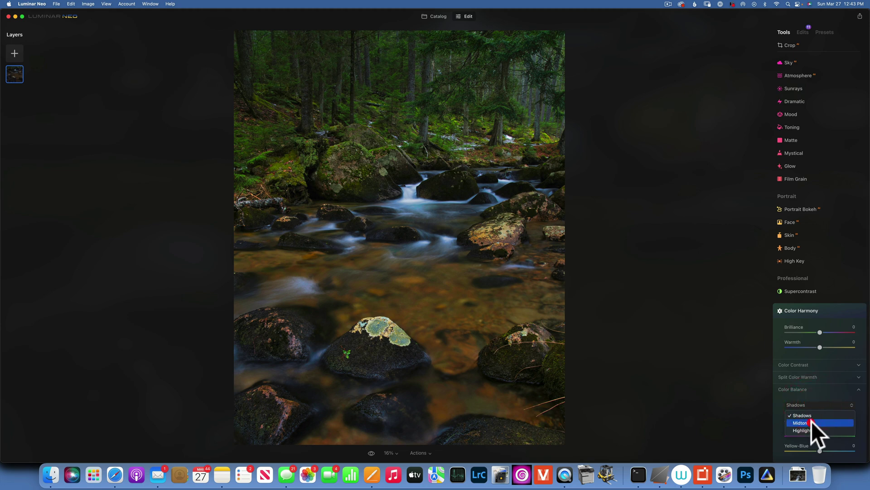
click(811, 421)
drag(822, 421, 825, 420)
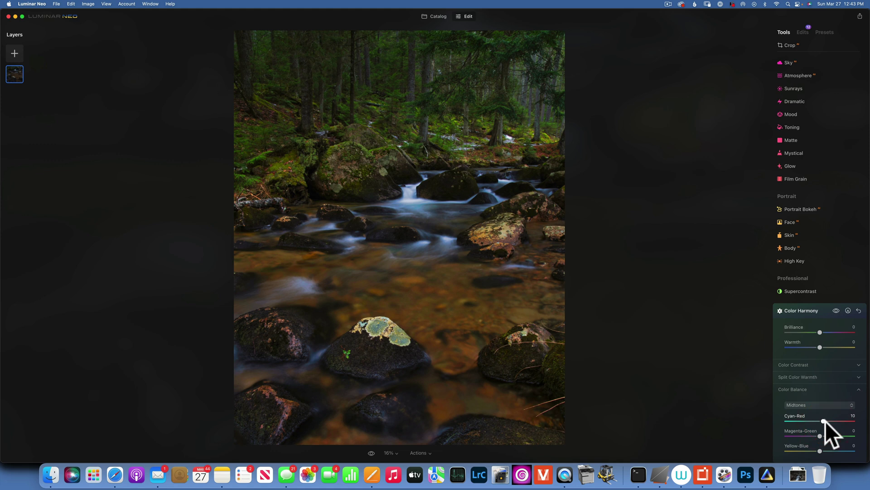
- Set the shadows to Cyan-Red -10 and Yellow-Blue 5, then compare with the effect hidden
click(806, 404)
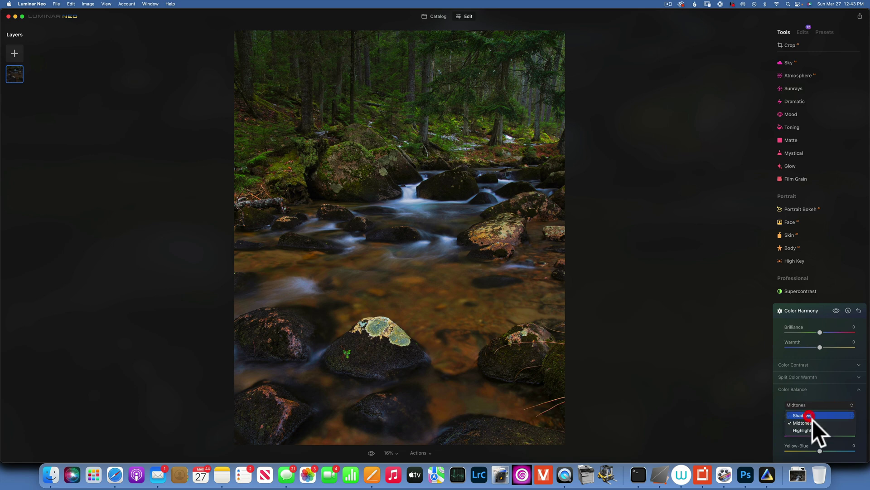
click(809, 414)
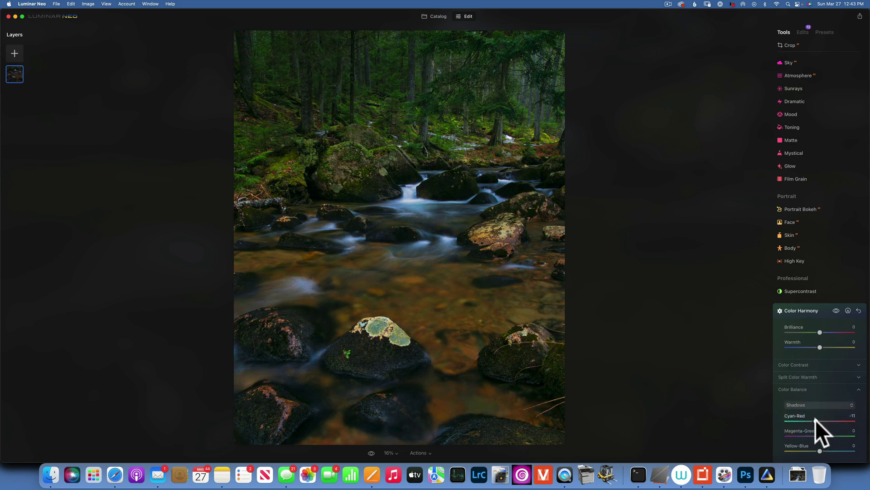
drag(815, 421, 816, 421)
click(836, 310)
click(836, 310)
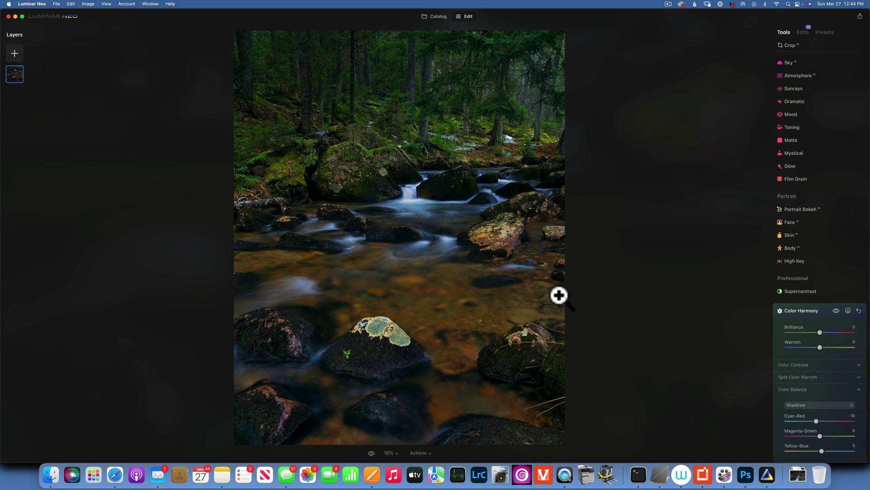
- Set a Develop Exposure of 0.32 and paint its mask over the stream area
scroll(792, 62, up, 10)
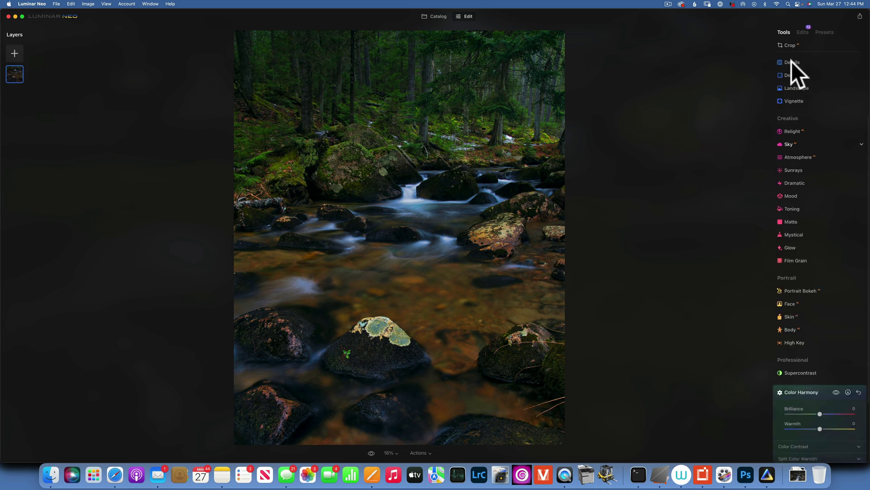
click(798, 72)
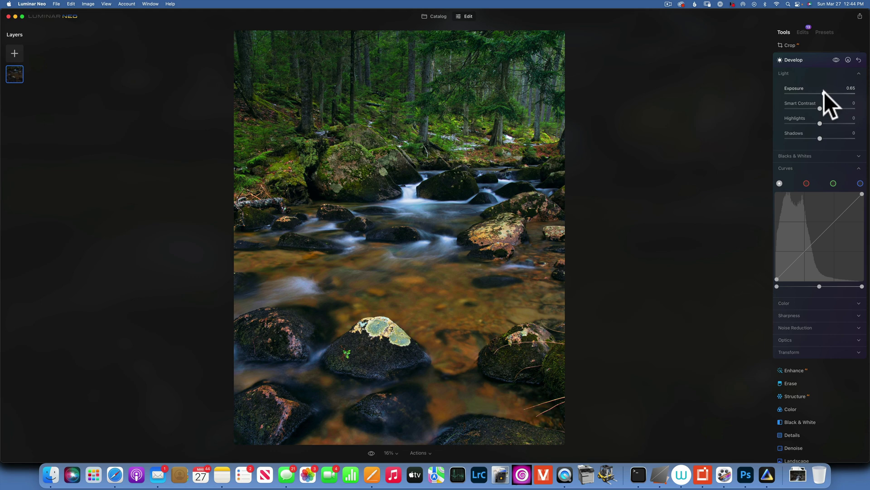
drag(824, 91, 821, 92)
click(848, 59)
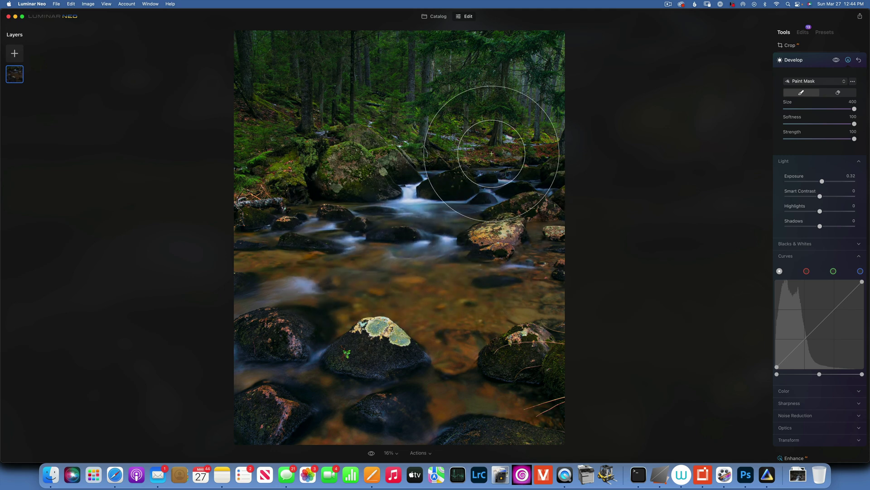
drag(492, 153, 544, 164)
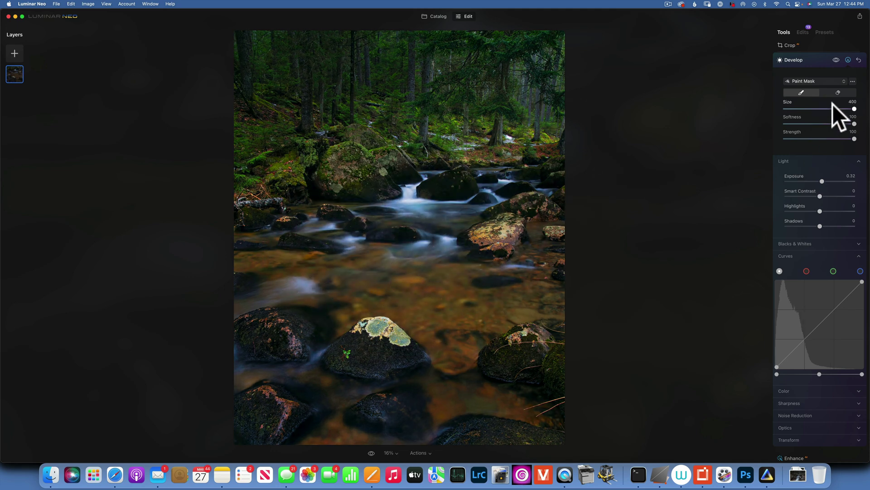
- Toggle the masked Develop brightening off and on twice to compare
click(835, 59)
click(835, 59)
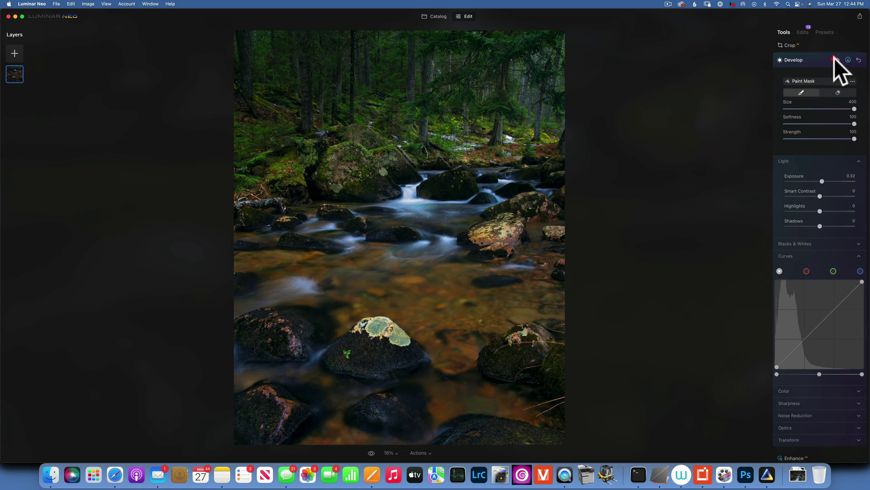
click(835, 59)
click(835, 58)
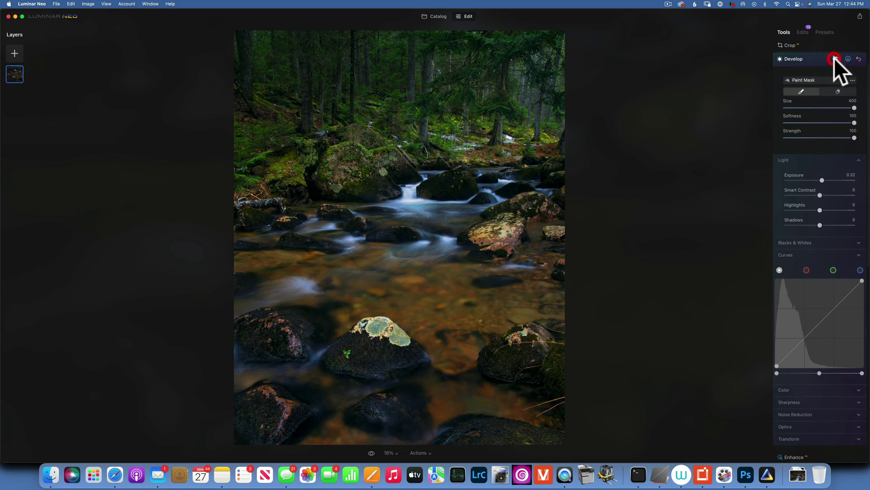